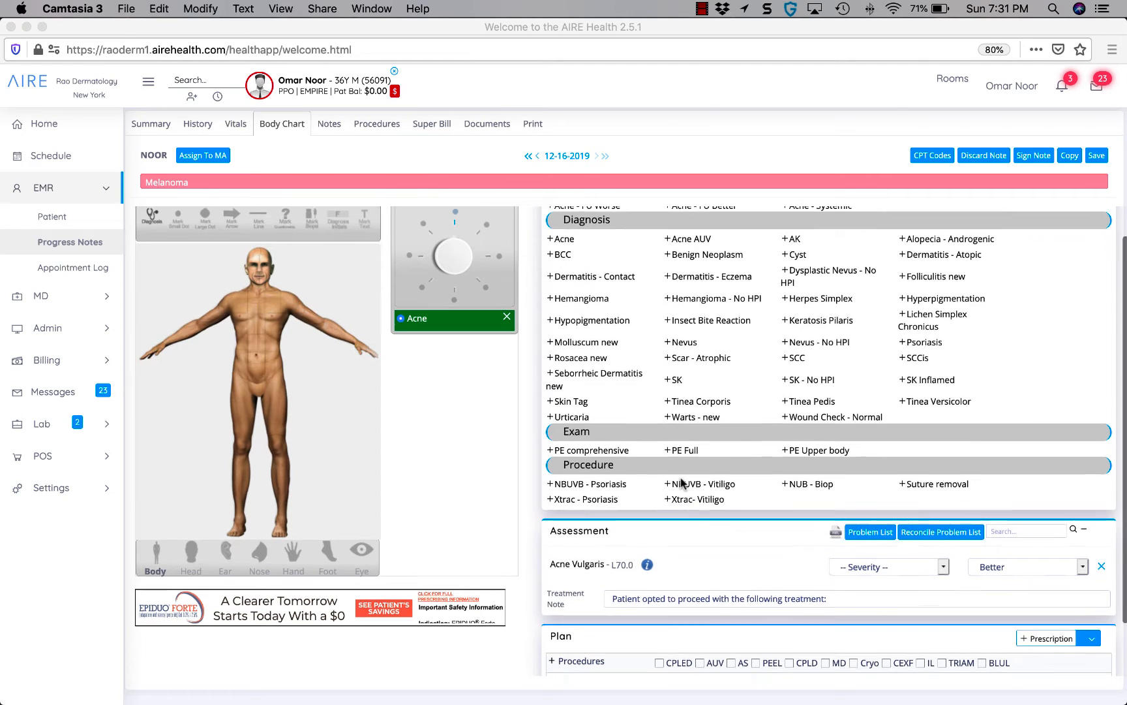
Step: Open prescribing from the progress note's Plan section and start prescribing a new drug for the patient
{"action": "scroll", "coordinate": [679, 479], "scroll_direction": "down", "scroll_amount": 1}
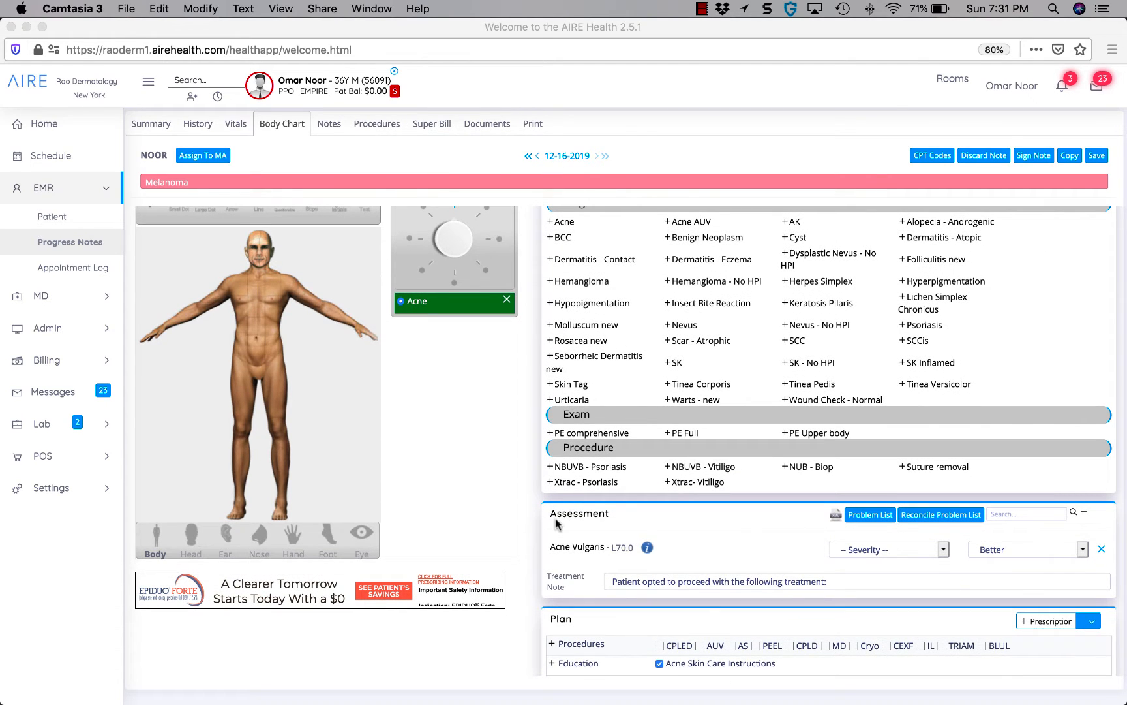
{"action": "left_click", "coordinate": [1049, 622]}
{"action": "left_click", "coordinate": [1048, 621]}
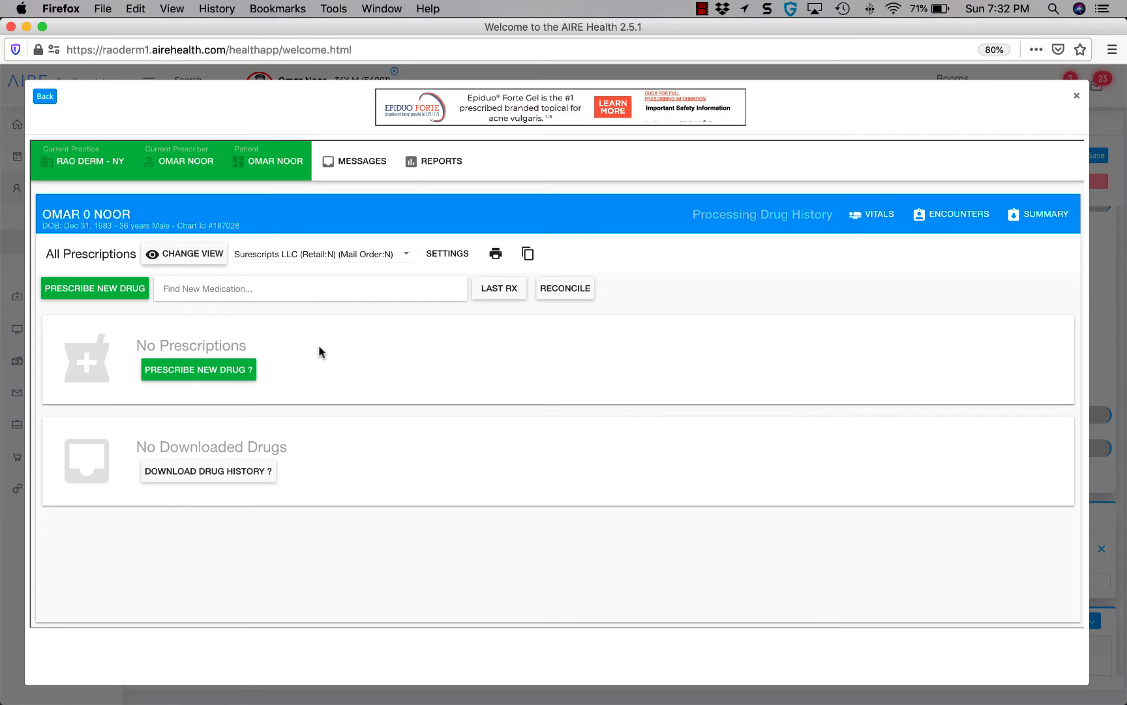
{"action": "left_click", "coordinate": [80, 287]}
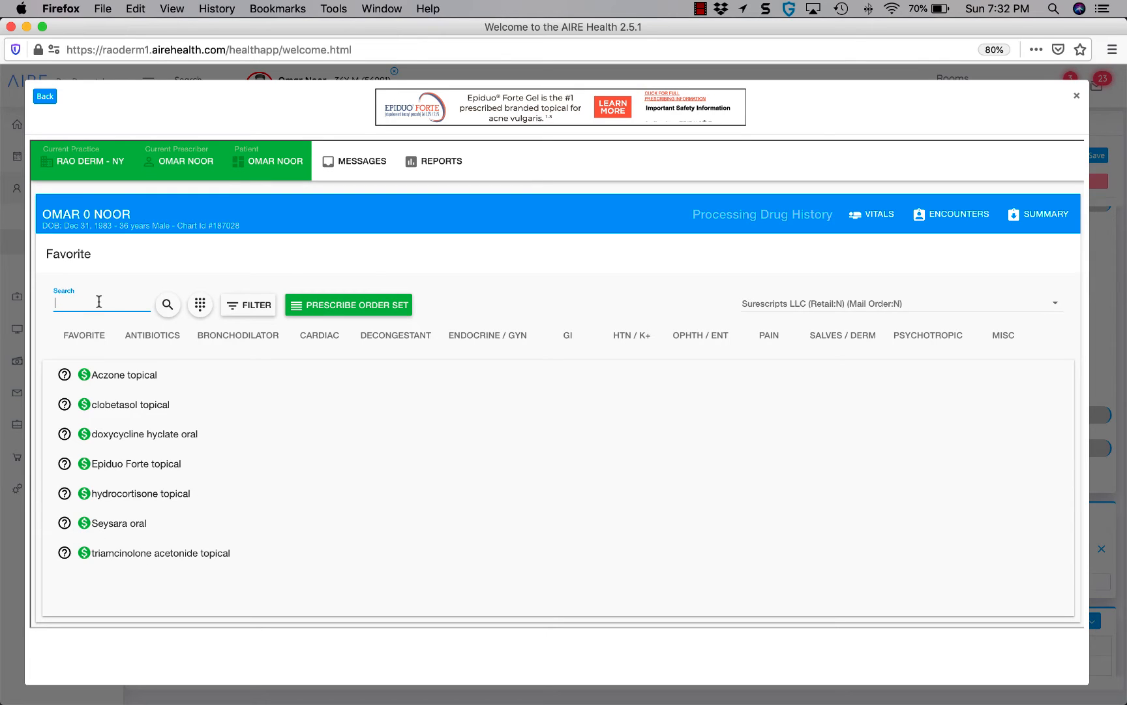
Step: Search the drug list for minocycline and open the details of the minocycline oral entry in the Antibiotics category
{"action": "type", "text": "line"}
{"action": "left_click", "coordinate": [167, 306]}
{"action": "scroll", "coordinate": [175, 451], "scroll_direction": "down", "scroll_amount": 2}
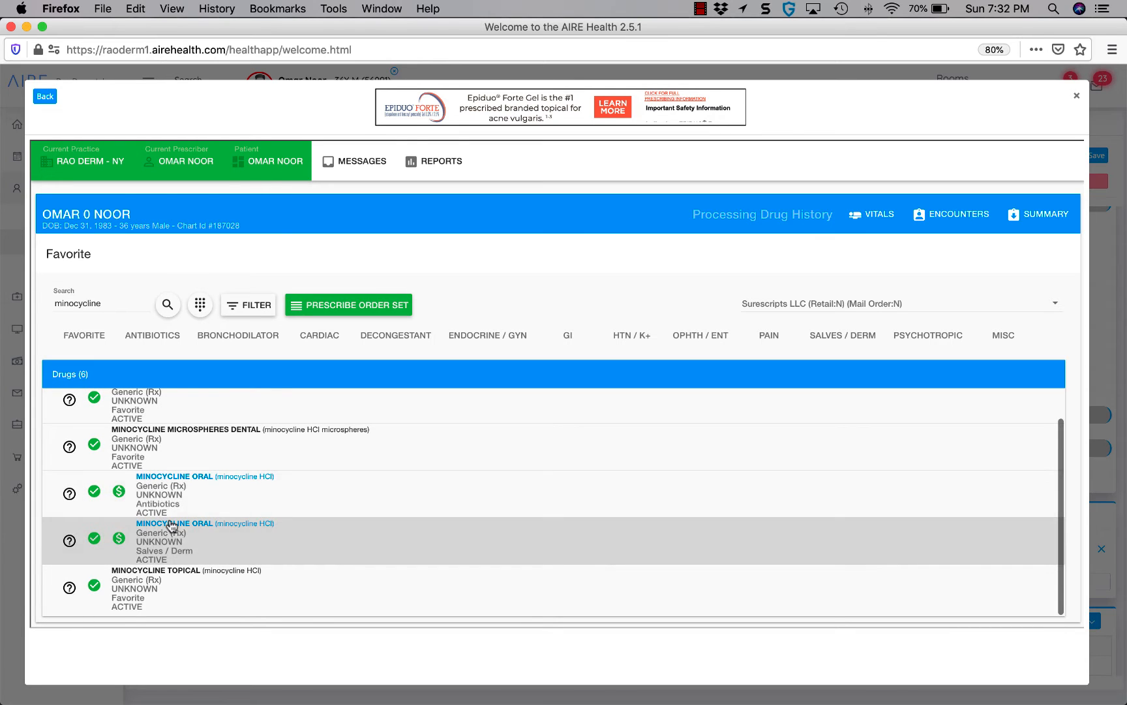
{"action": "scroll", "coordinate": [176, 526], "scroll_direction": "up", "scroll_amount": 2}
{"action": "scroll", "coordinate": [186, 528], "scroll_direction": "down", "scroll_amount": 2}
{"action": "scroll", "coordinate": [235, 496], "scroll_direction": "up", "scroll_amount": 2}
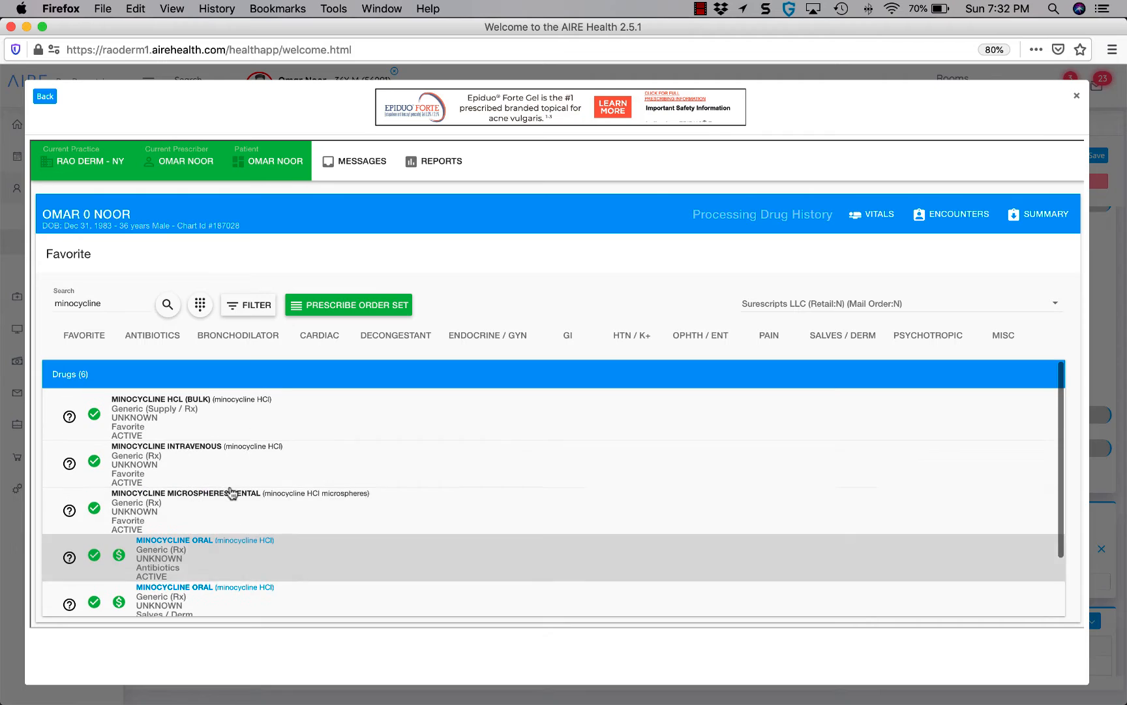
{"action": "scroll", "coordinate": [228, 521], "scroll_direction": "down", "scroll_amount": 2}
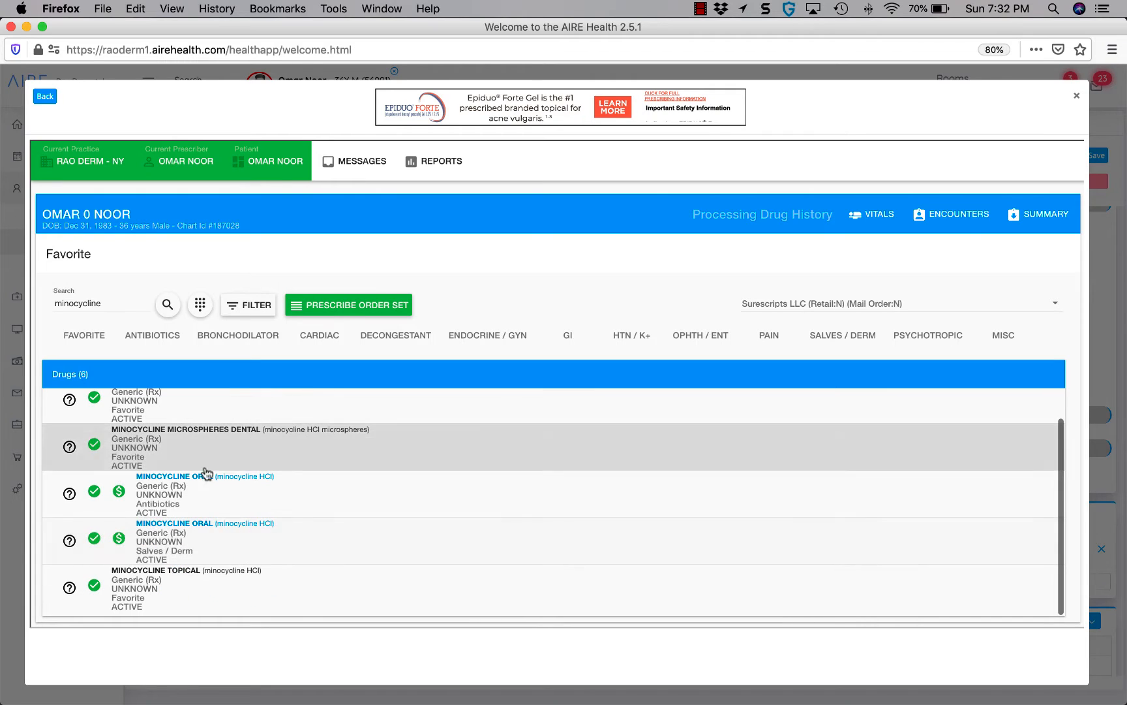
{"action": "left_click", "coordinate": [205, 498]}
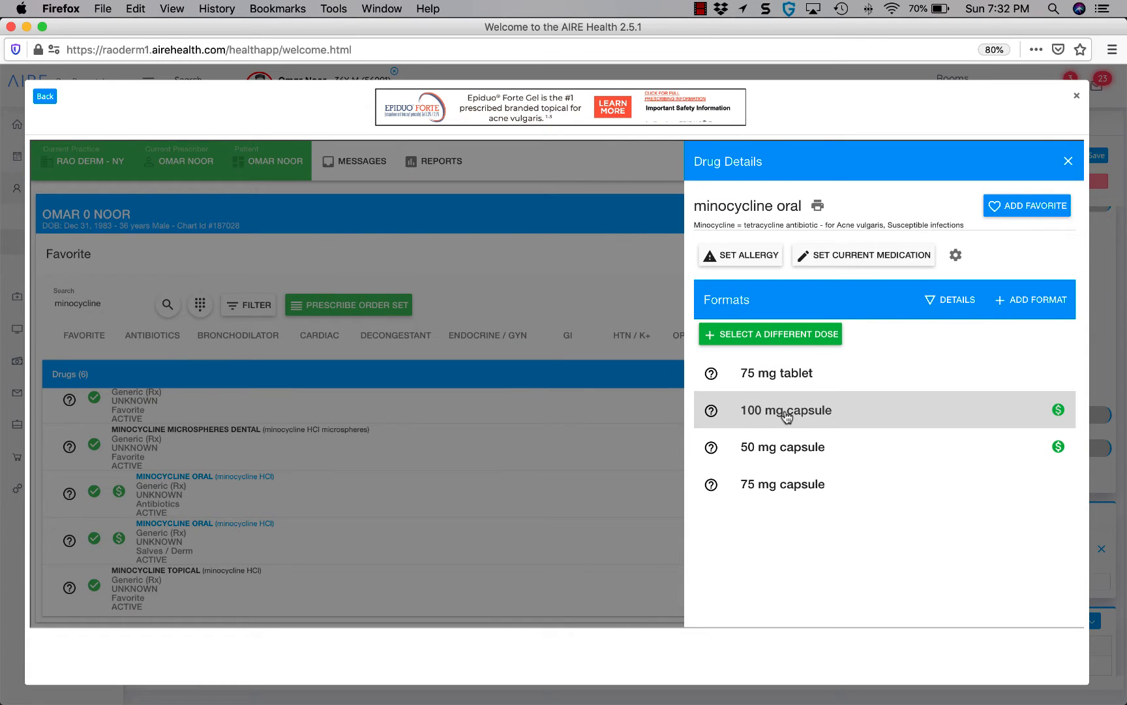
Step: Add minocycline oral to the favorites and choose its 100 mg capsule with the 30-capsule, 1 by mouth daily format
{"action": "left_click", "coordinate": [1014, 208]}
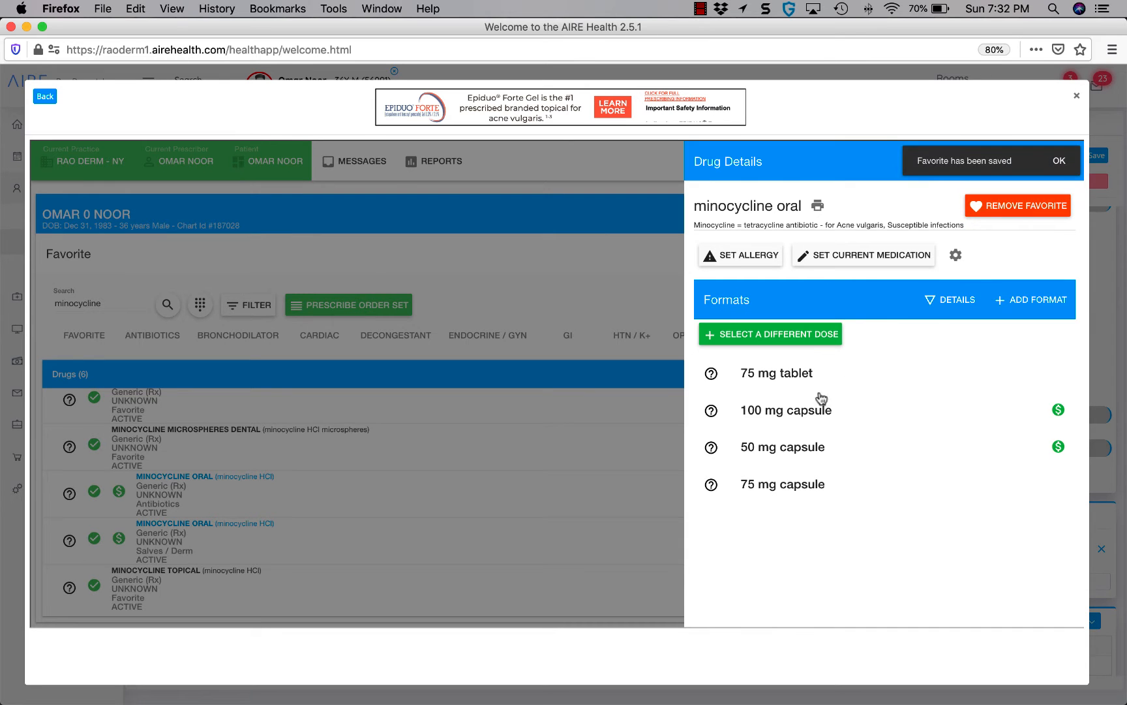
{"action": "left_click", "coordinate": [777, 423]}
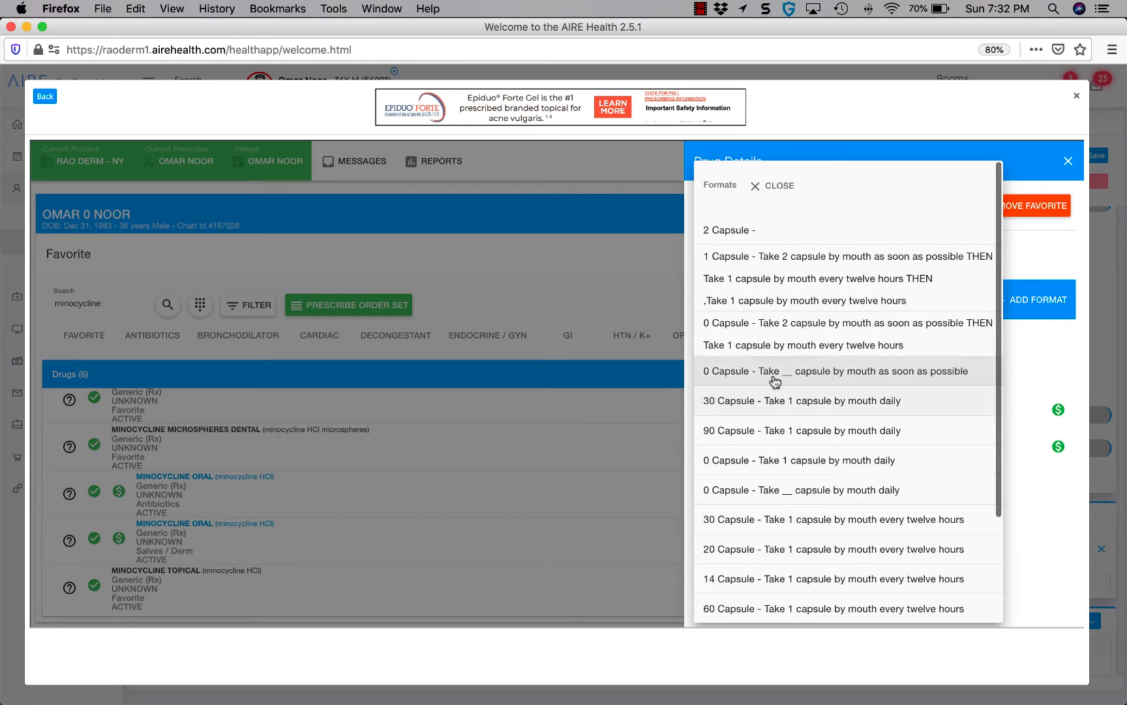
{"action": "left_click", "coordinate": [774, 408]}
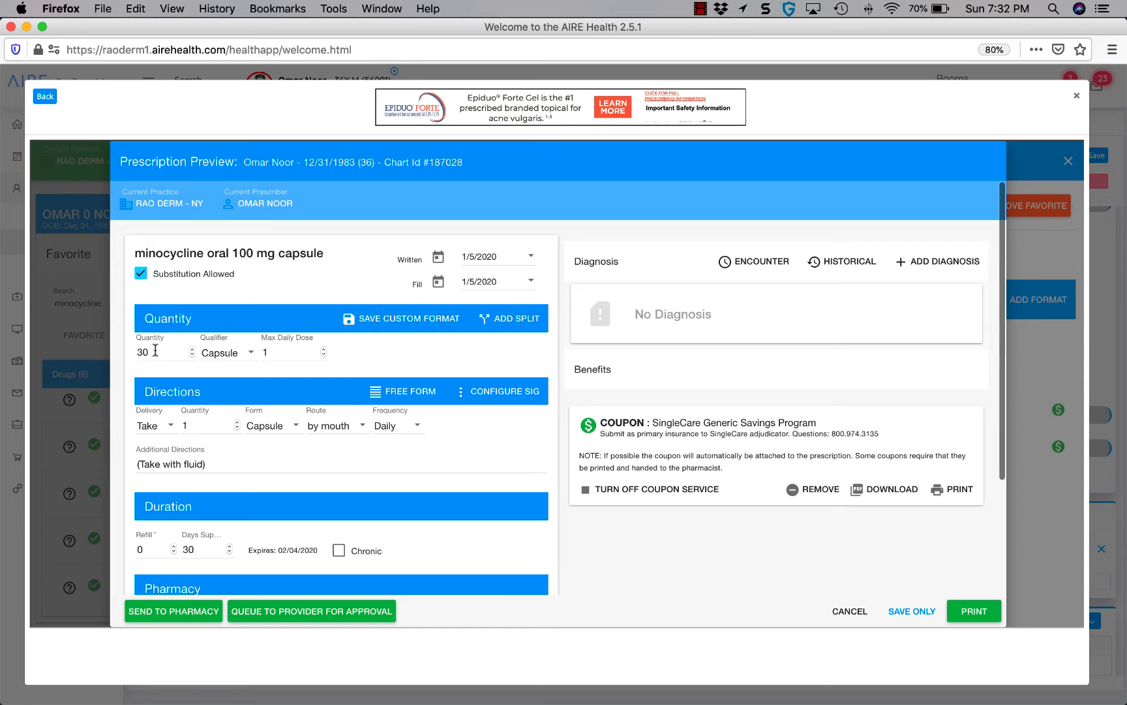
Step: Replace the prescription's additional directions with "with food"
{"action": "double_click", "coordinate": [264, 353]}
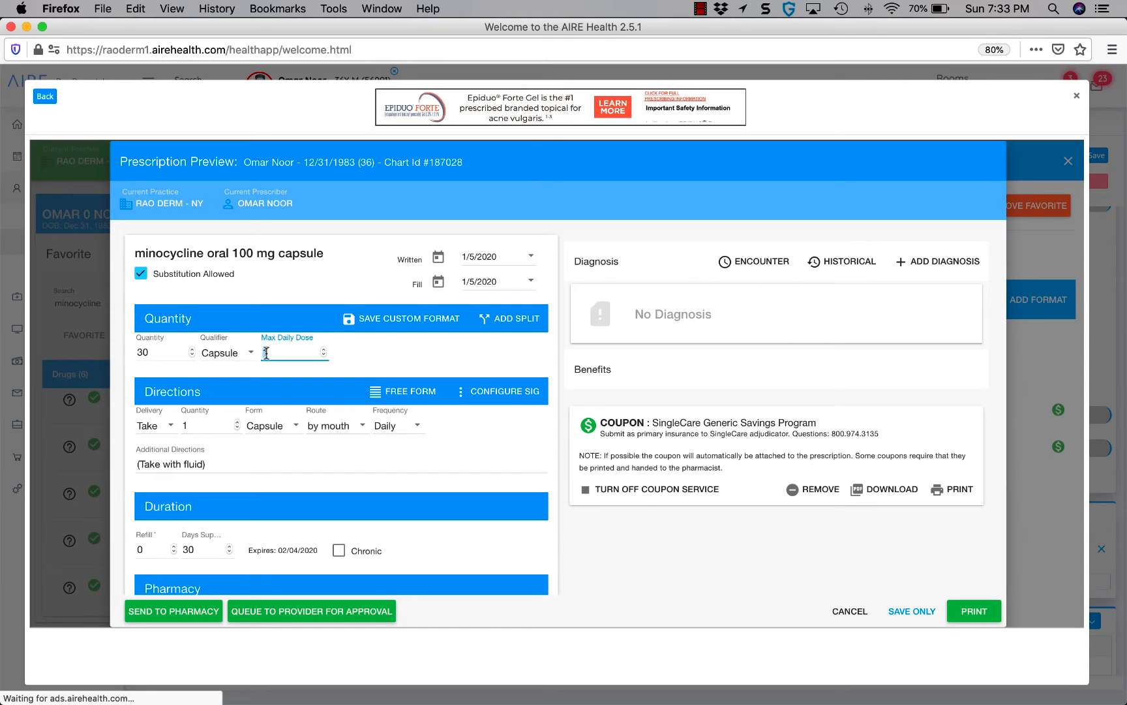
{"action": "scroll", "coordinate": [273, 412], "scroll_direction": "down", "scroll_amount": 2}
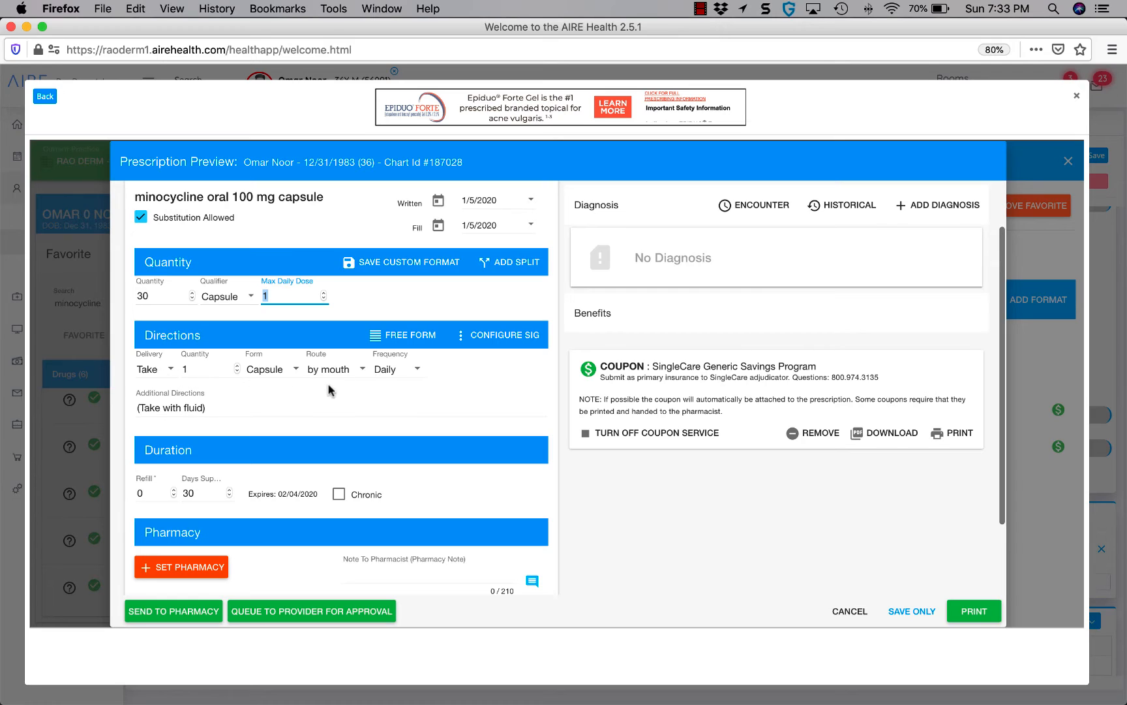
{"action": "triple_click", "coordinate": [174, 408]}
{"action": "key", "text": "BackSpace"}
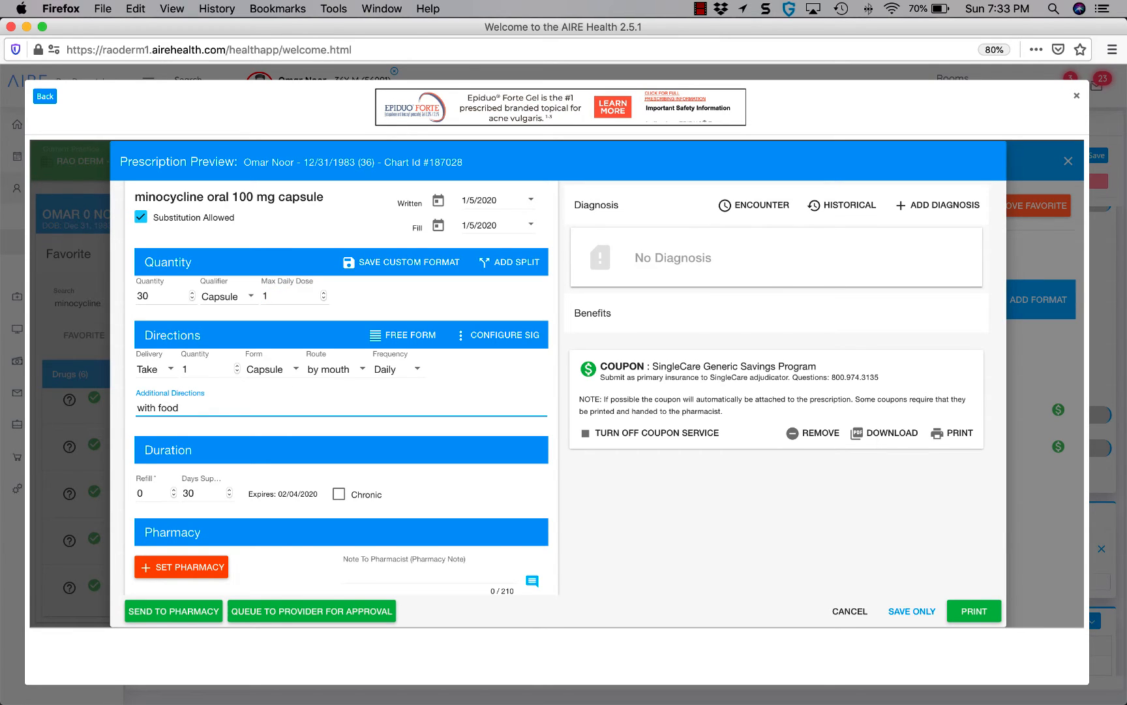
Step: Set the prescription to 1 refill and mark it as chronic
{"action": "left_click", "coordinate": [150, 490]}
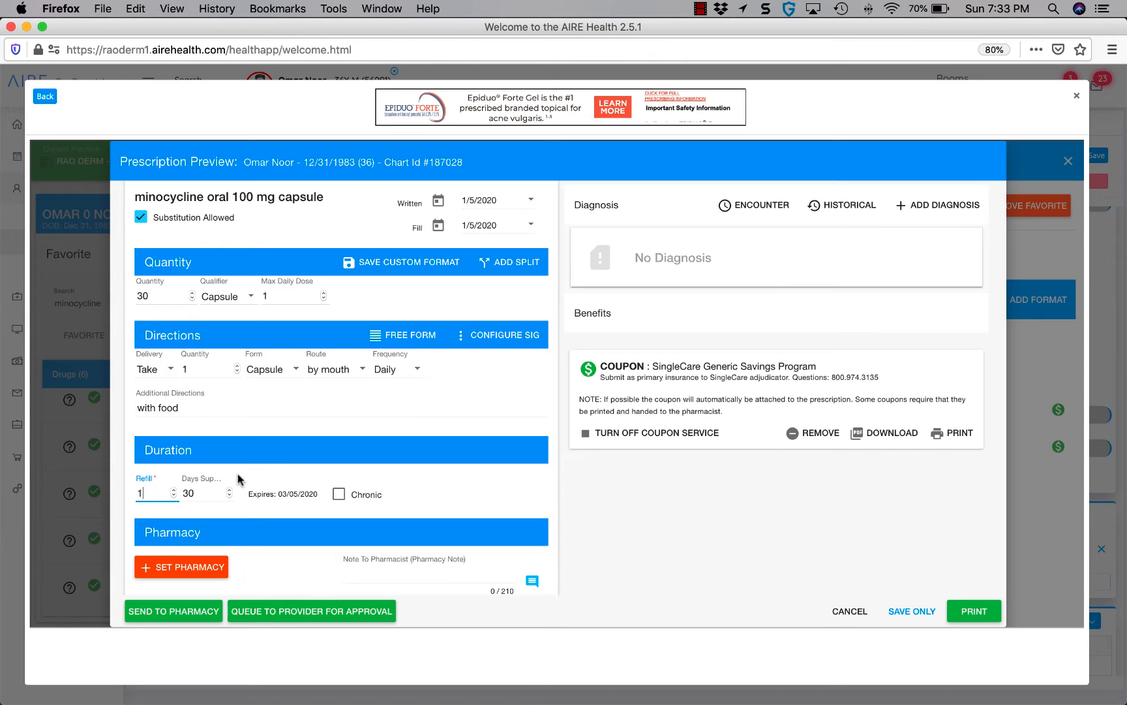
{"action": "scroll", "coordinate": [313, 445], "scroll_direction": "down", "scroll_amount": 1}
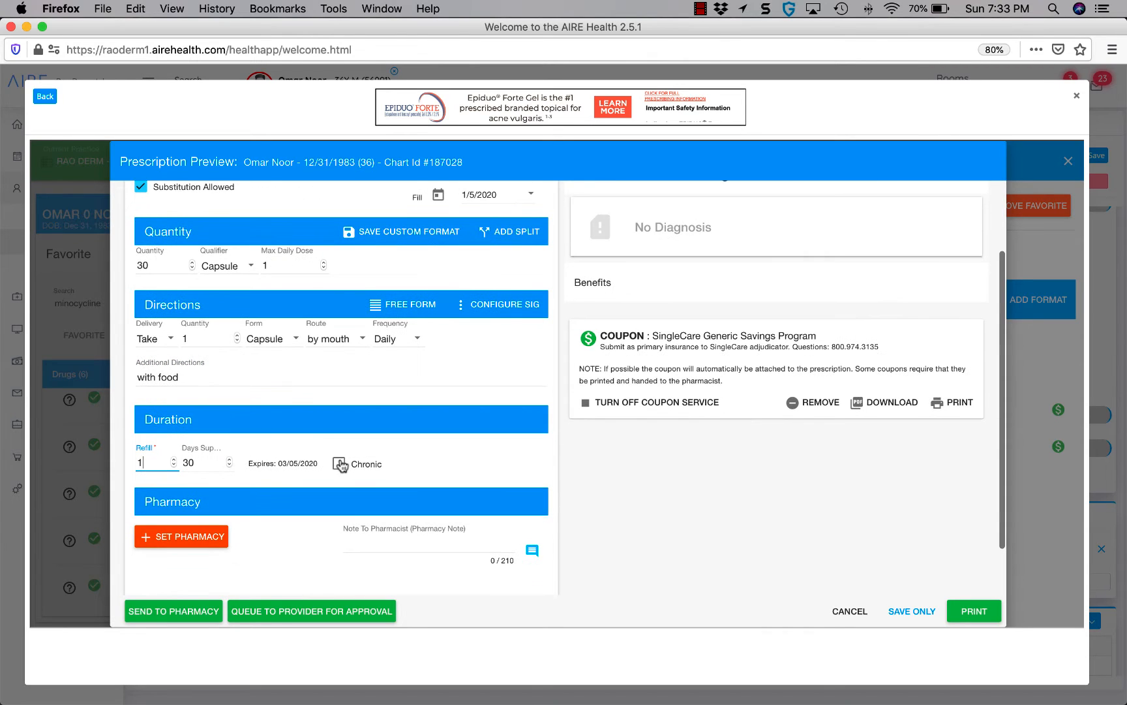
{"action": "left_click", "coordinate": [339, 465]}
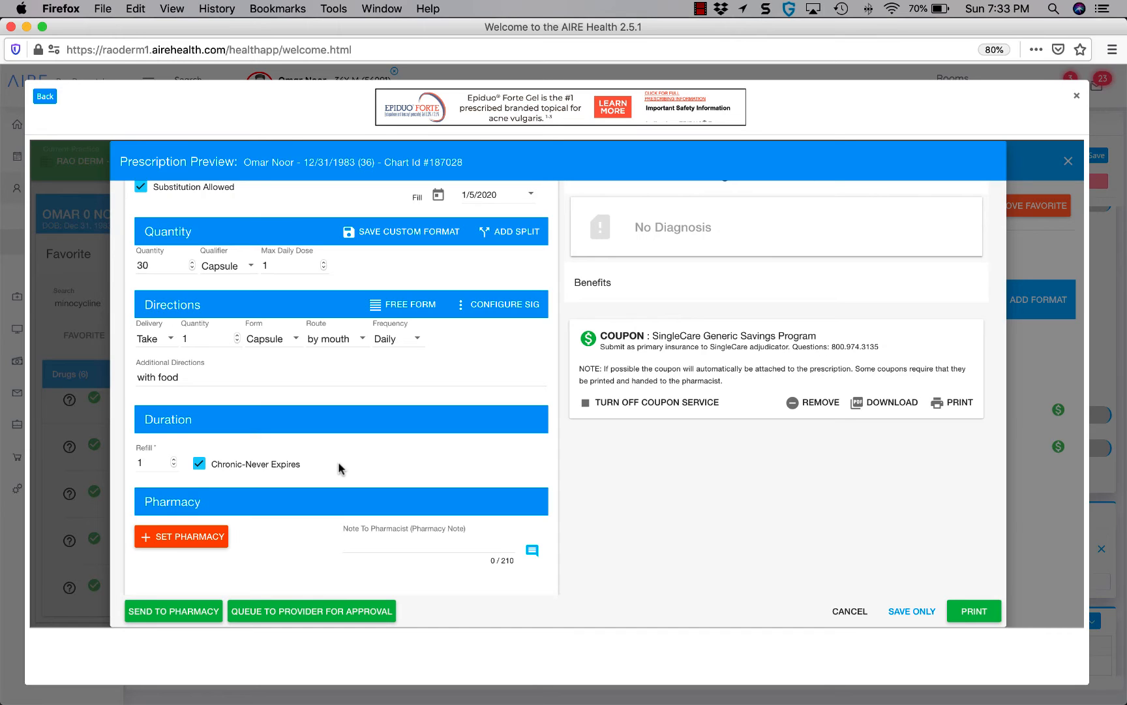
Step: Save the prescription as a custom format titled "100mg Daily" including the prescription status, and cancel the prescription preview
{"action": "scroll", "coordinate": [339, 464], "scroll_direction": "up", "scroll_amount": 2}
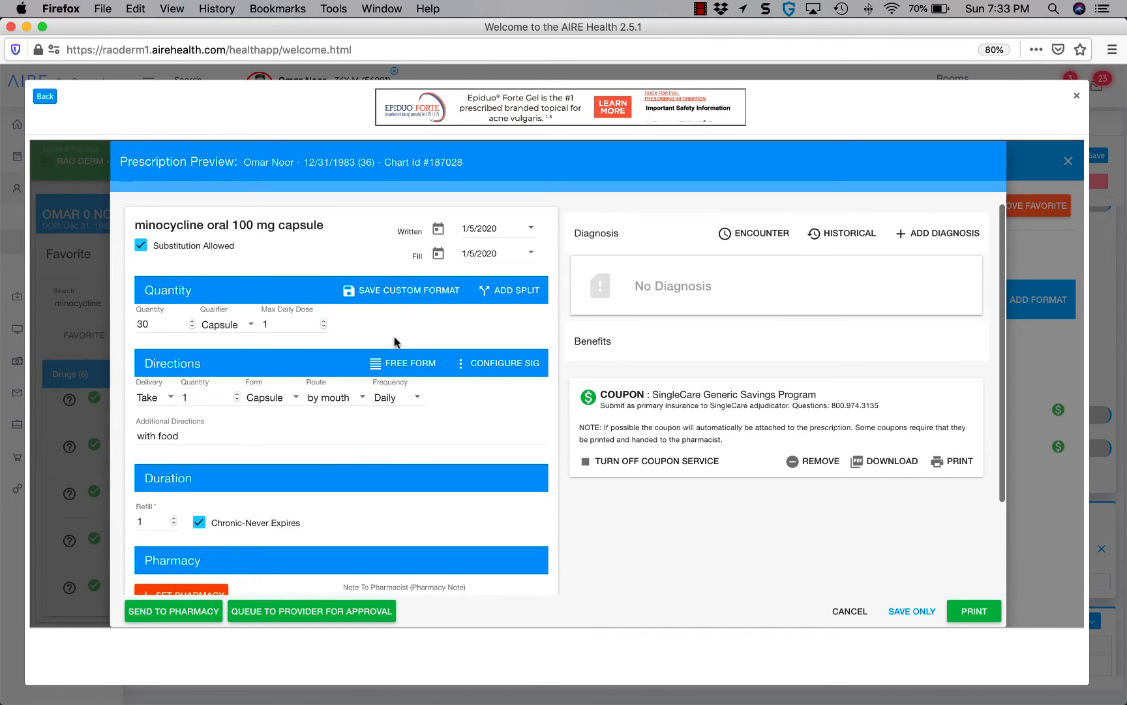
{"action": "left_click", "coordinate": [403, 290]}
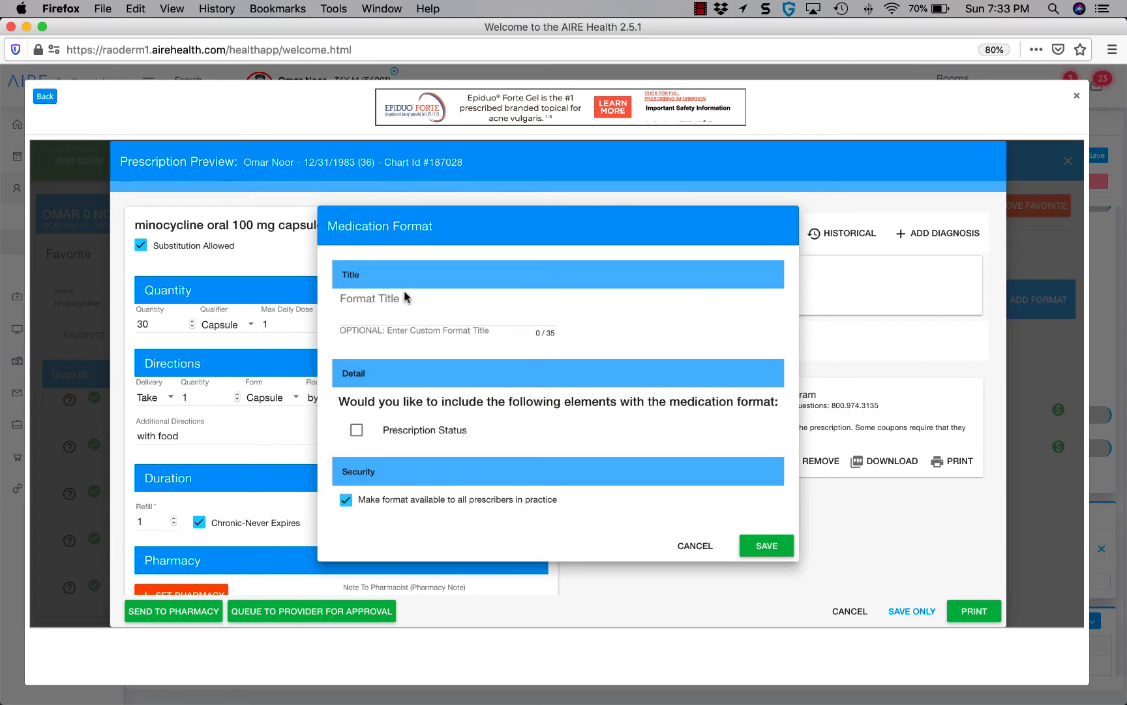
{"action": "left_click", "coordinate": [370, 321]}
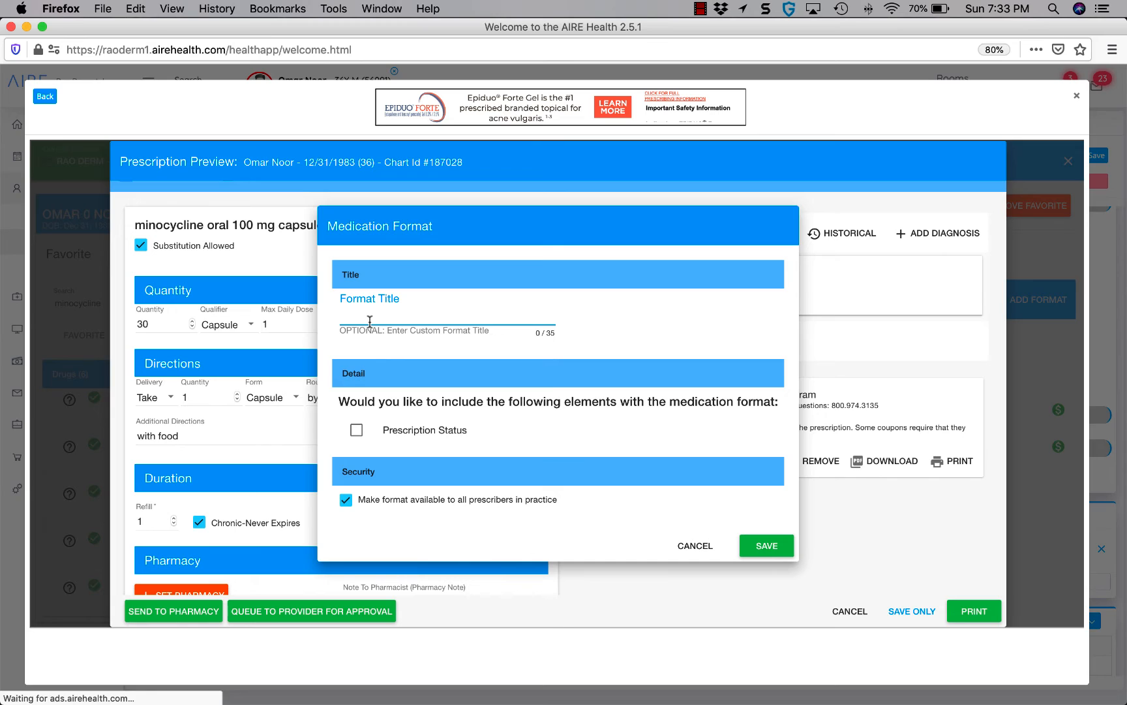
{"action": "type", "text": "100mg Daily"}
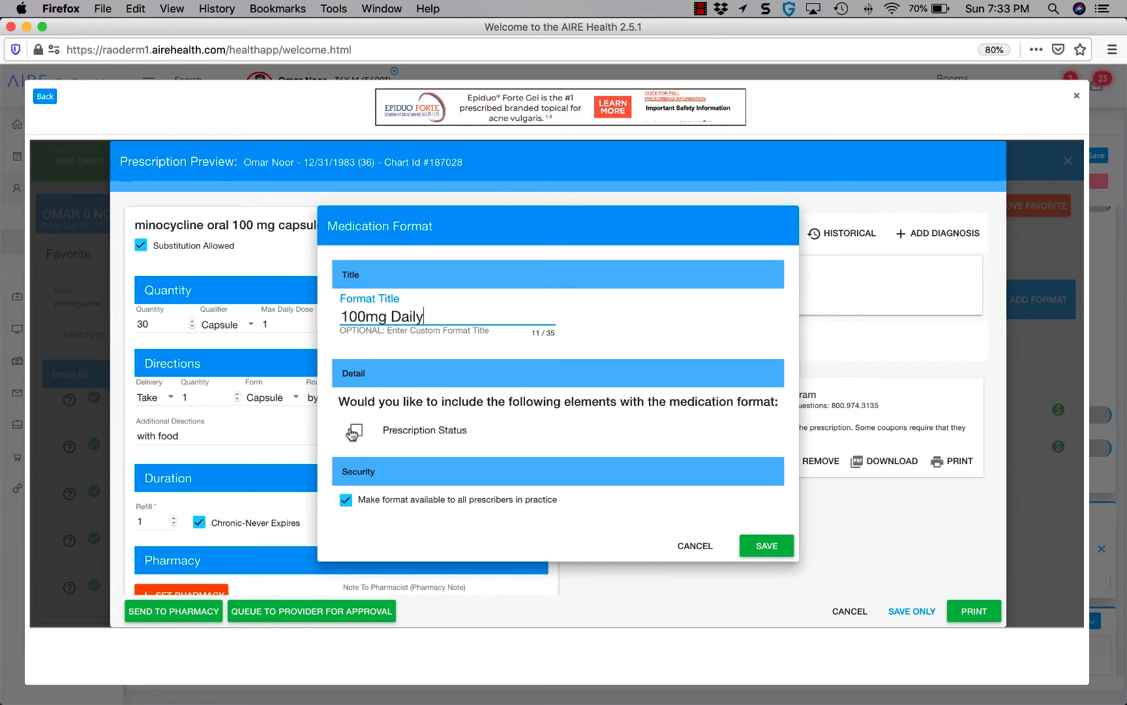
{"action": "left_click", "coordinate": [426, 441]}
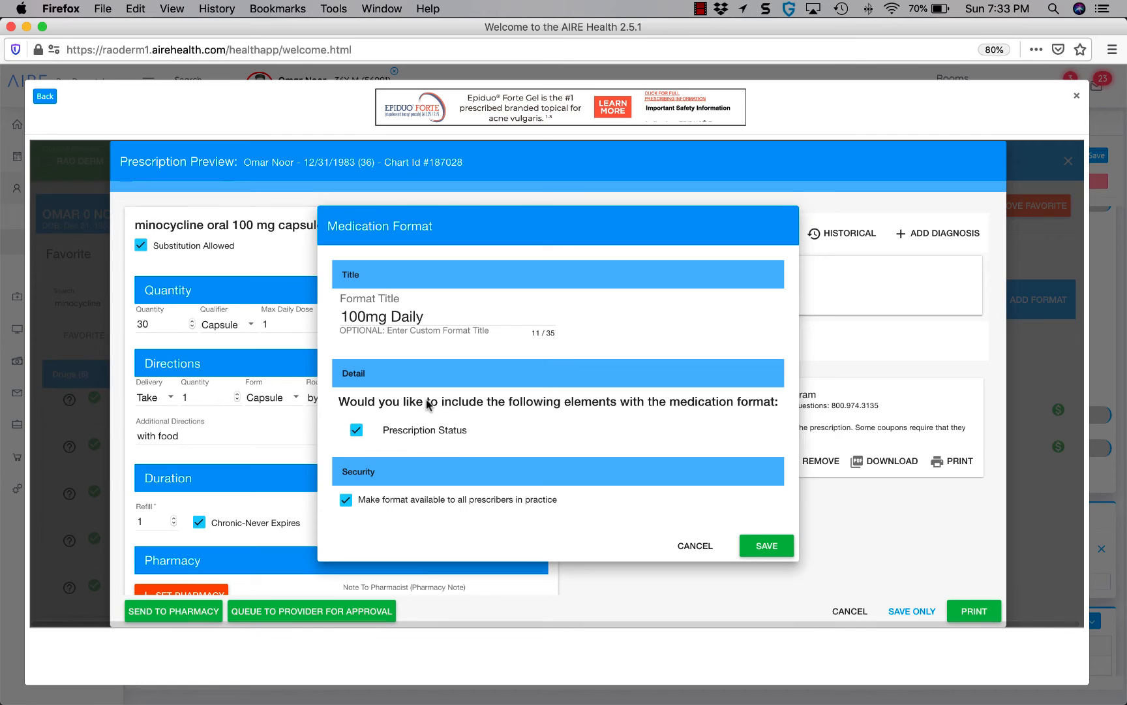
{"action": "left_click", "coordinate": [774, 550]}
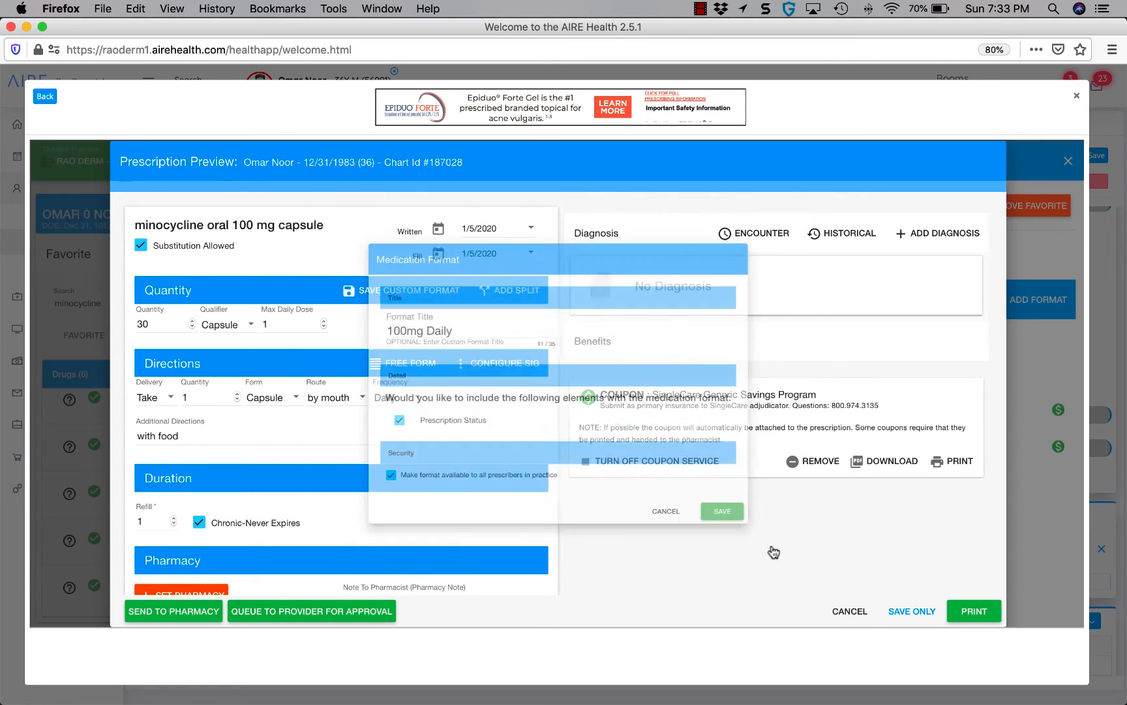
{"action": "left_click", "coordinate": [850, 611]}
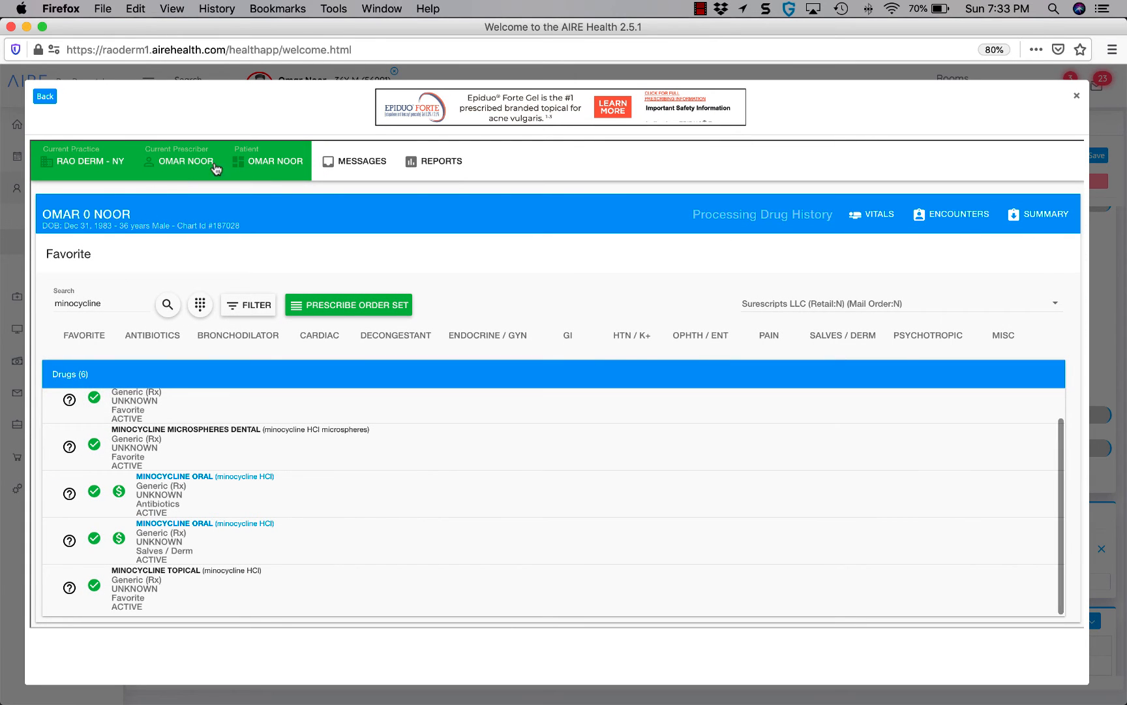
Step: Load the "100mg Daily" custom format of the favorite minocycline oral 100 mg capsule in a new prescription and review its details
{"action": "left_click", "coordinate": [268, 162]}
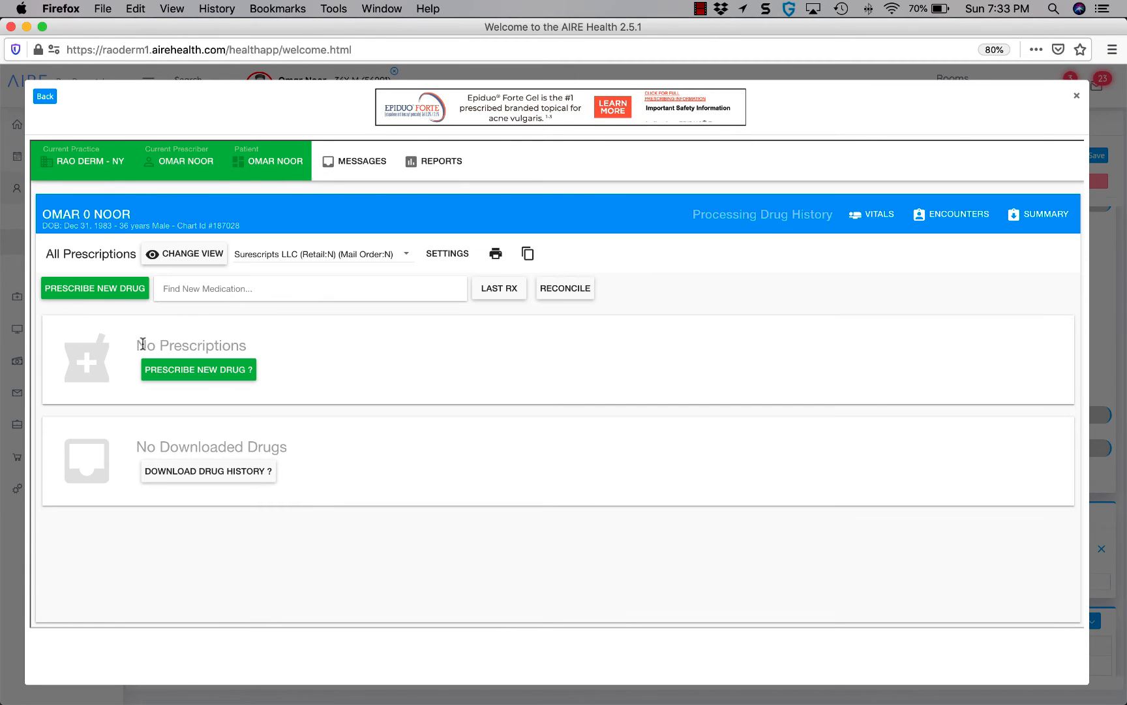
{"action": "left_click", "coordinate": [146, 288]}
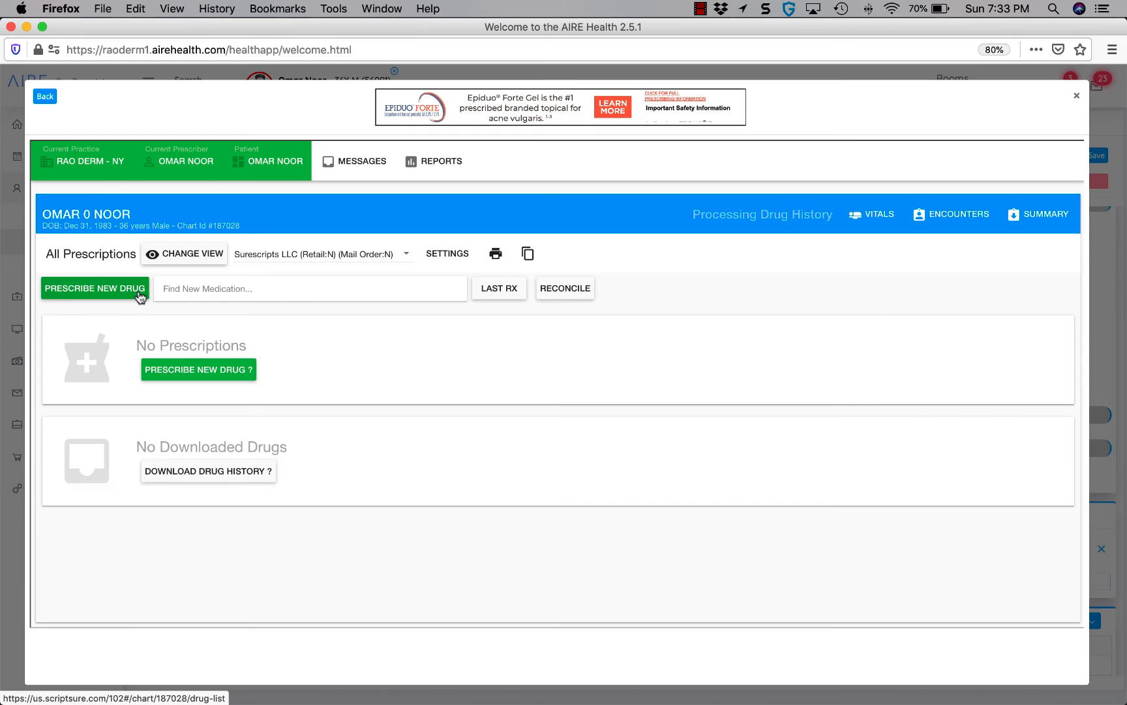
{"action": "left_click", "coordinate": [139, 297]}
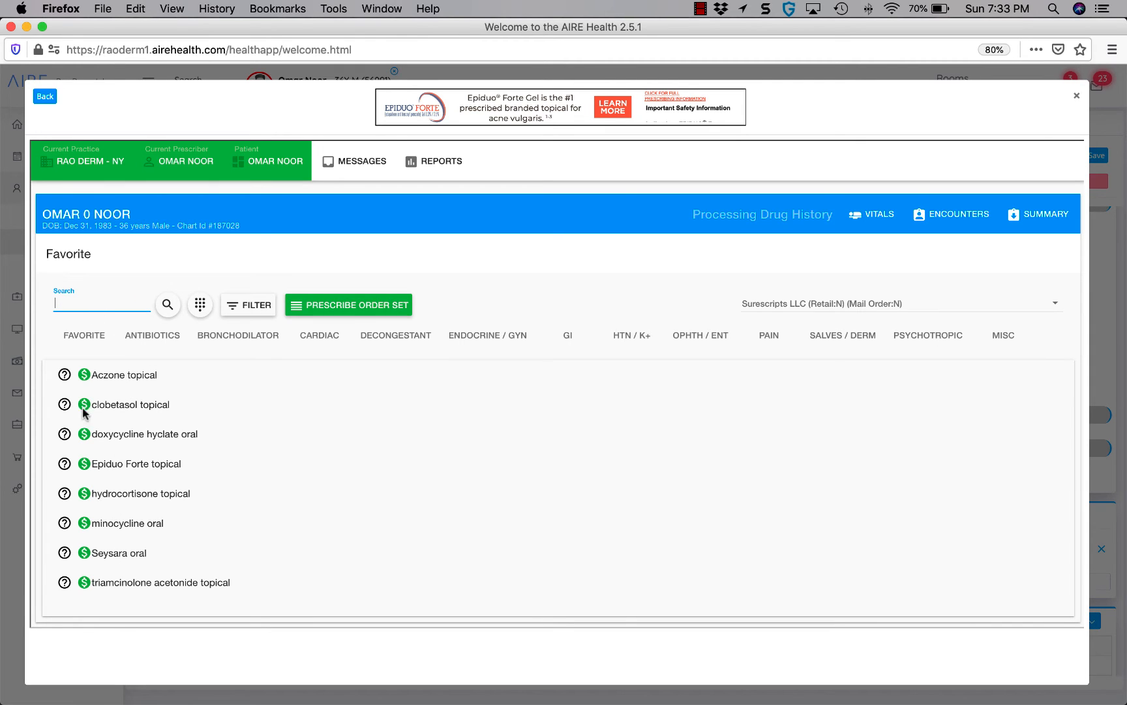
{"action": "left_click", "coordinate": [118, 523]}
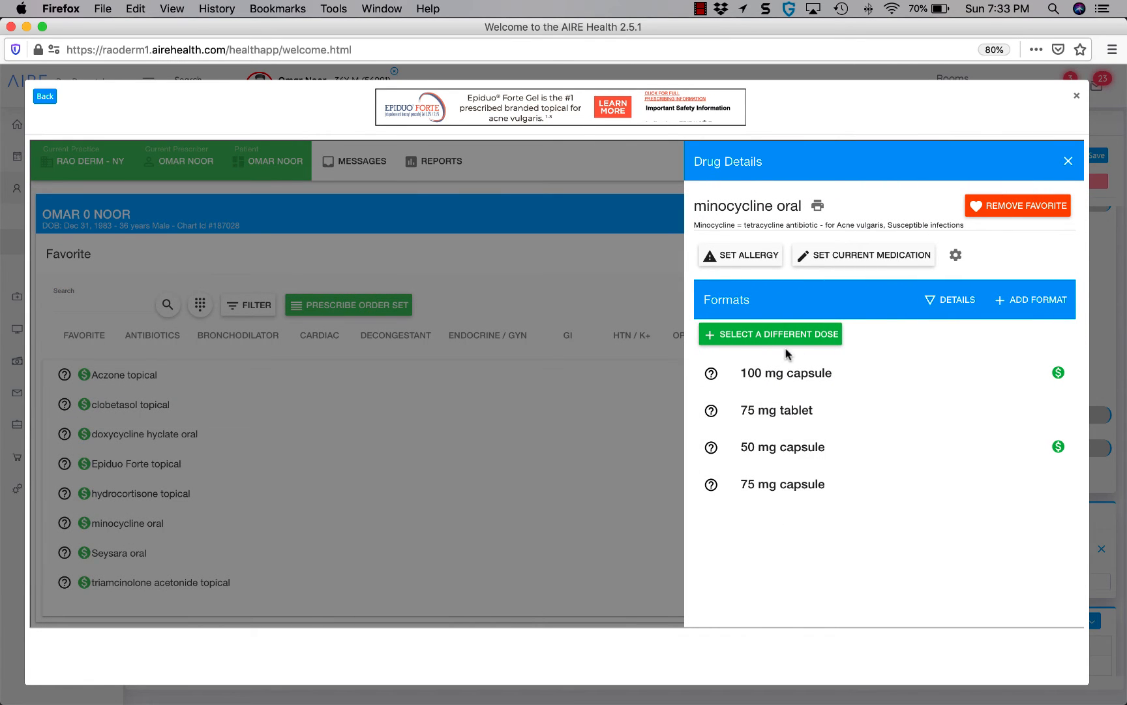
{"action": "left_click", "coordinate": [771, 384]}
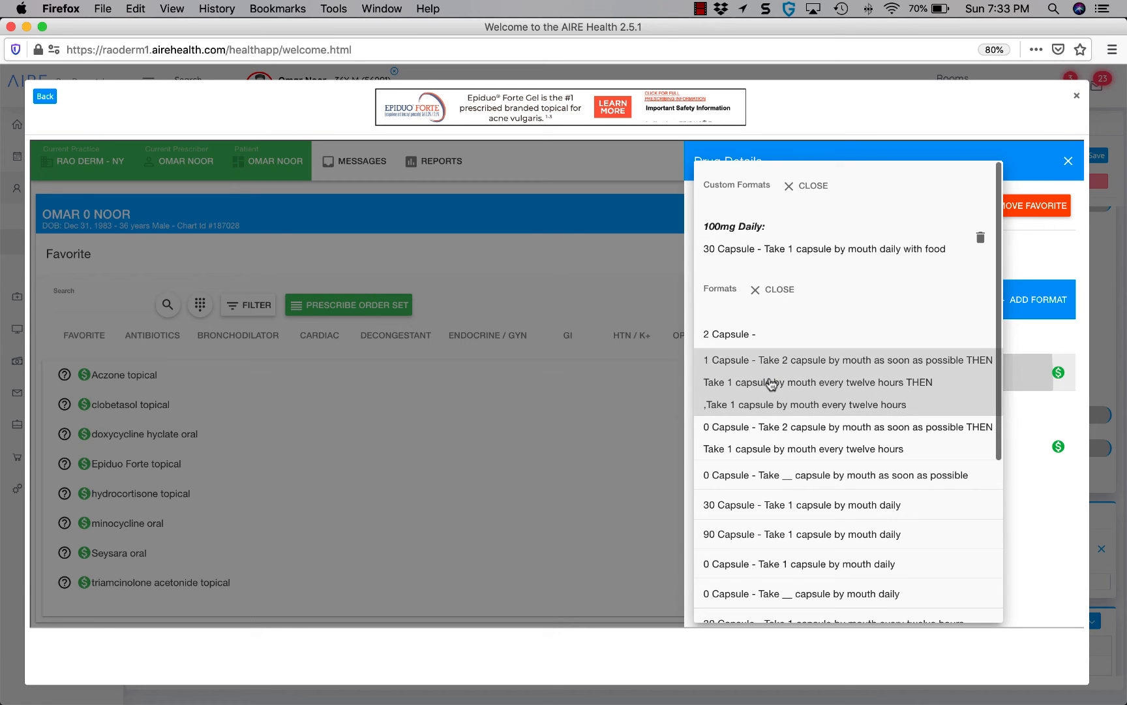
{"action": "left_click", "coordinate": [775, 255]}
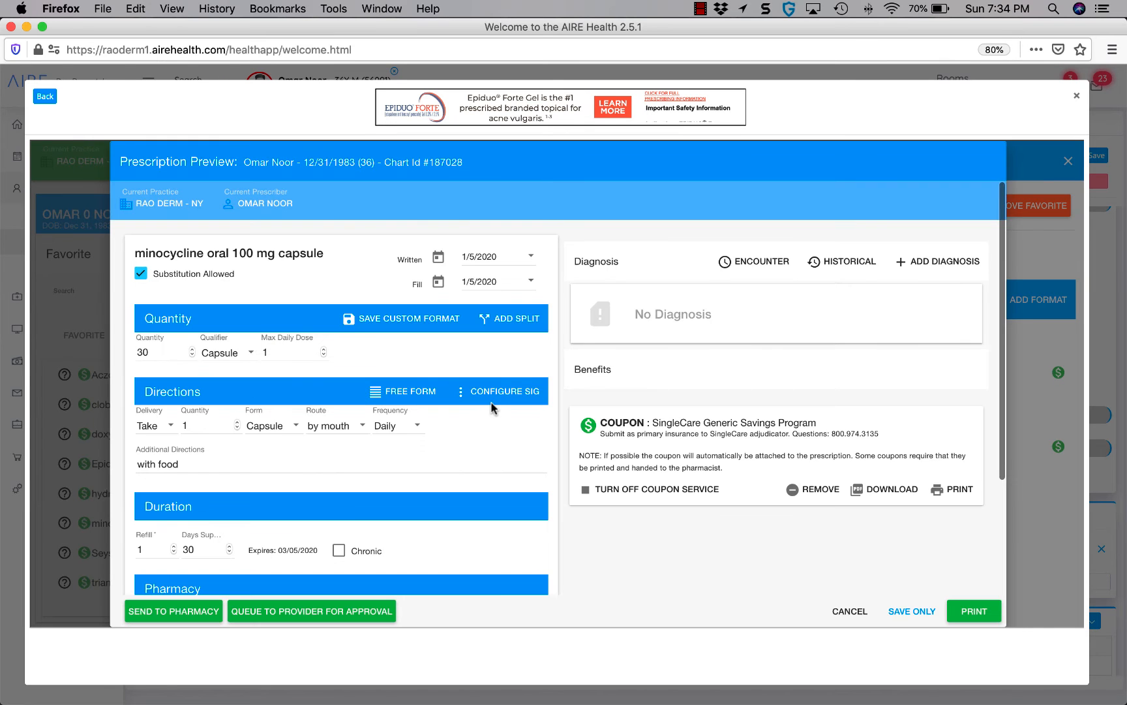
{"action": "scroll", "coordinate": [491, 409], "scroll_direction": "down", "scroll_amount": 5}
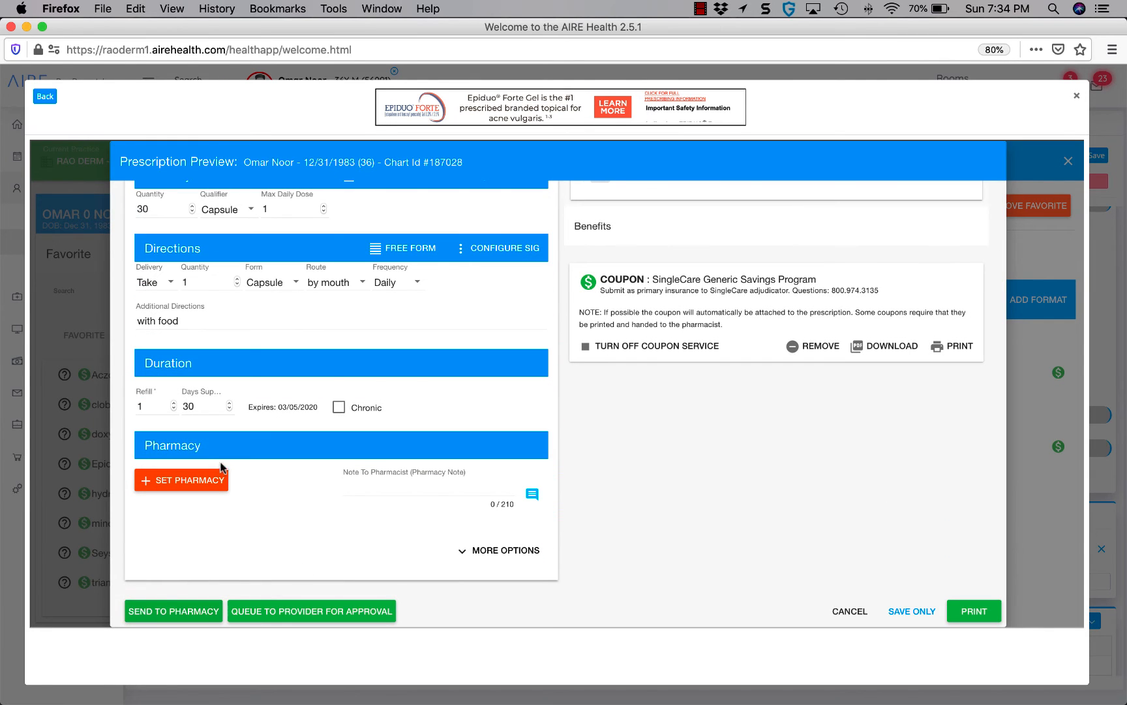
{"action": "scroll", "coordinate": [212, 529], "scroll_direction": "up", "scroll_amount": 5}
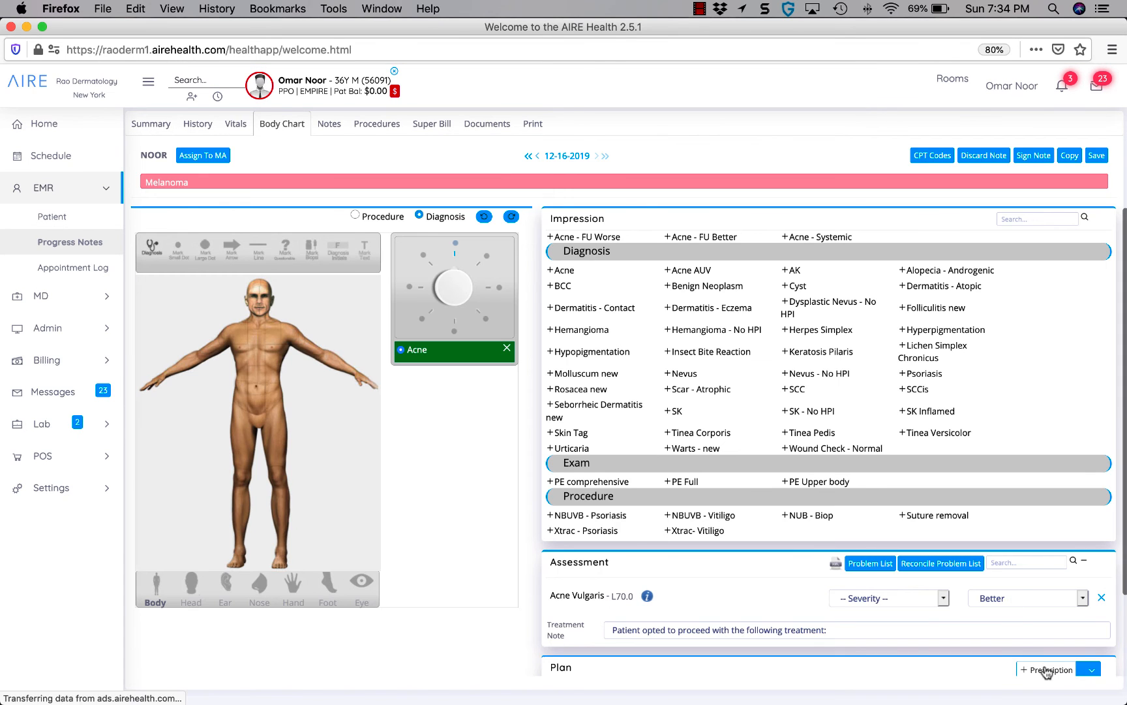
Step: Reopen prescribing from the note, open the favorite triamcinolone acetonide topical, and view the formats of its 0.1 % topical cream
{"action": "left_click", "coordinate": [1046, 671]}
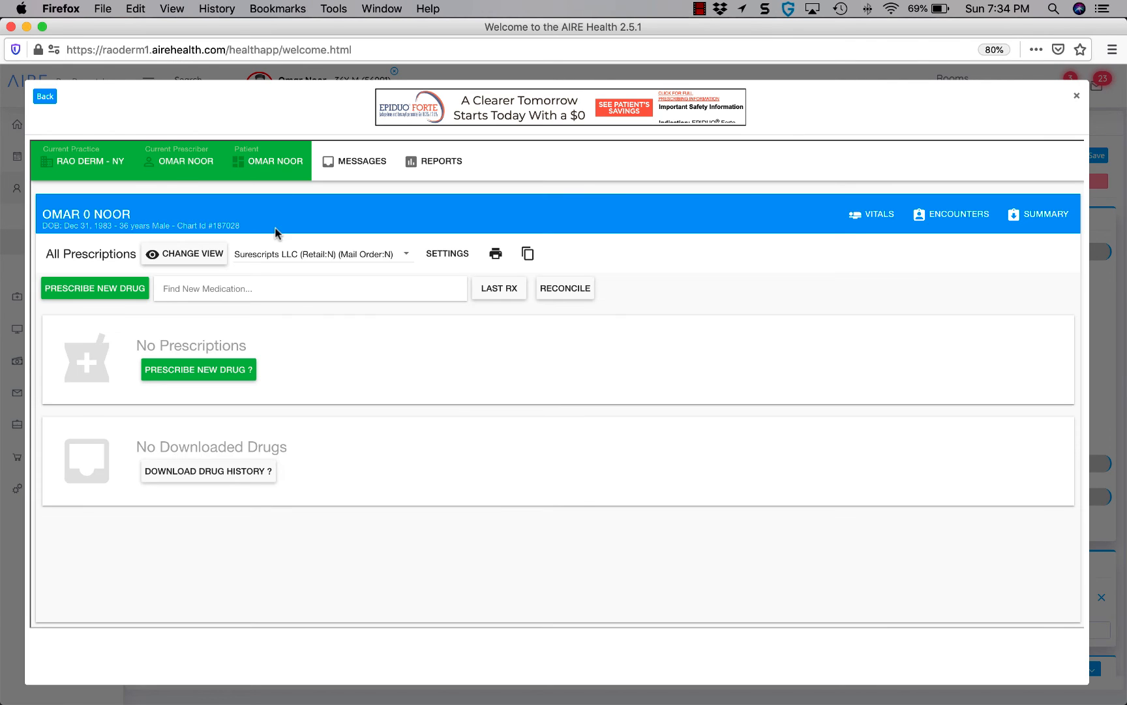
{"action": "left_click", "coordinate": [108, 287]}
{"action": "left_click", "coordinate": [124, 313]}
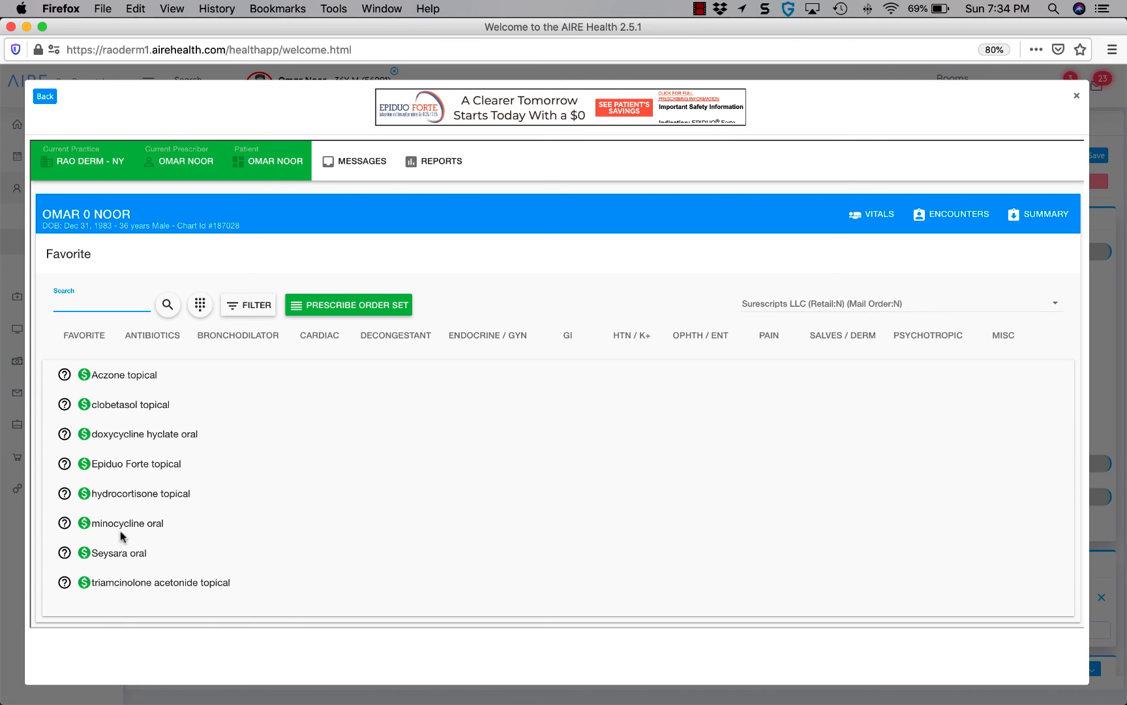
{"action": "left_click", "coordinate": [121, 583]}
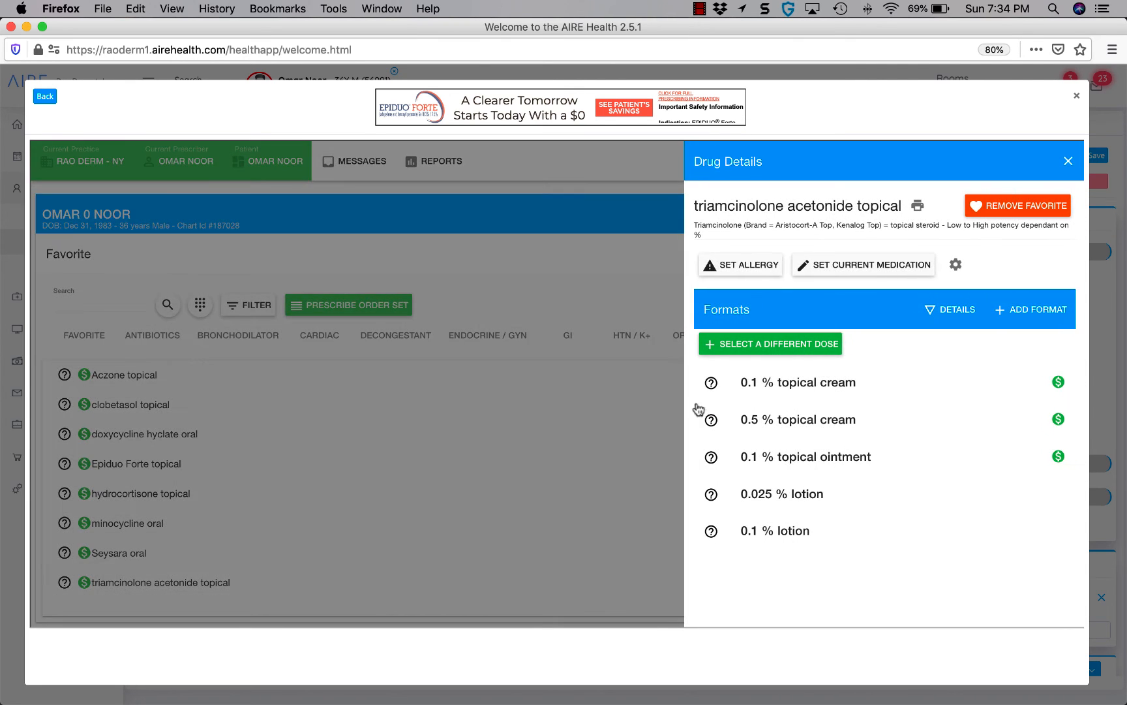
{"action": "left_click", "coordinate": [792, 385]}
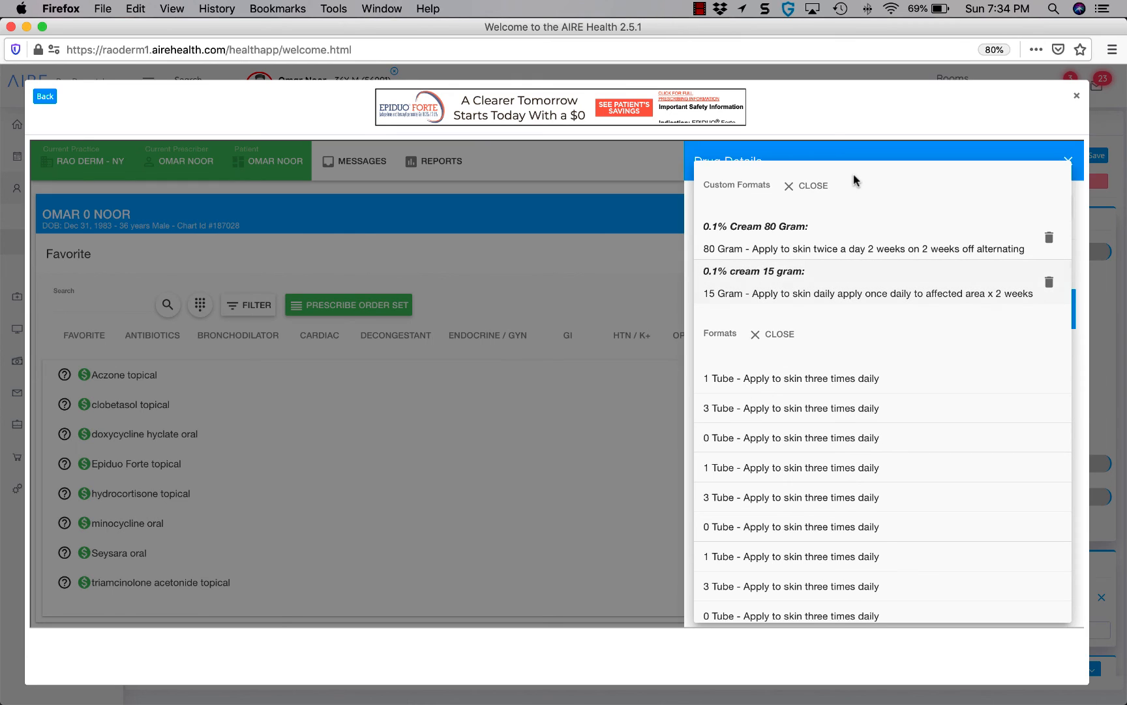
Step: Close the triamcinolone details and view the custom formats of the favorite hydrocortisone topical 2.5 % cream
{"action": "left_click", "coordinate": [814, 188]}
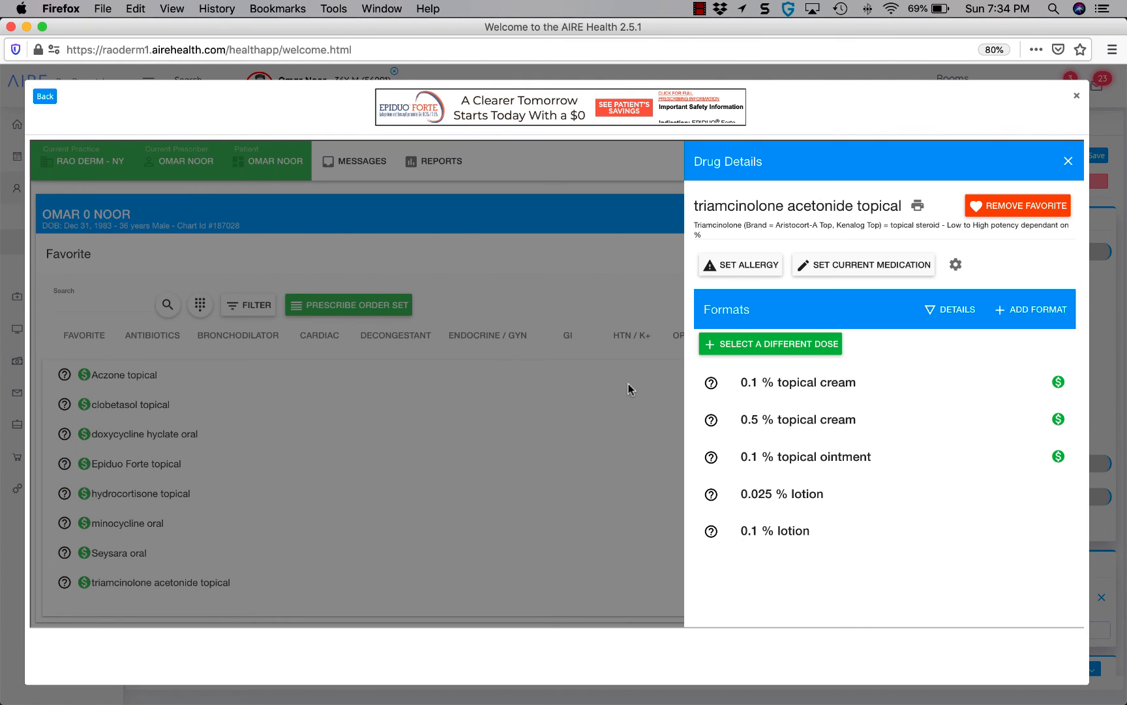
{"action": "left_click", "coordinate": [513, 500]}
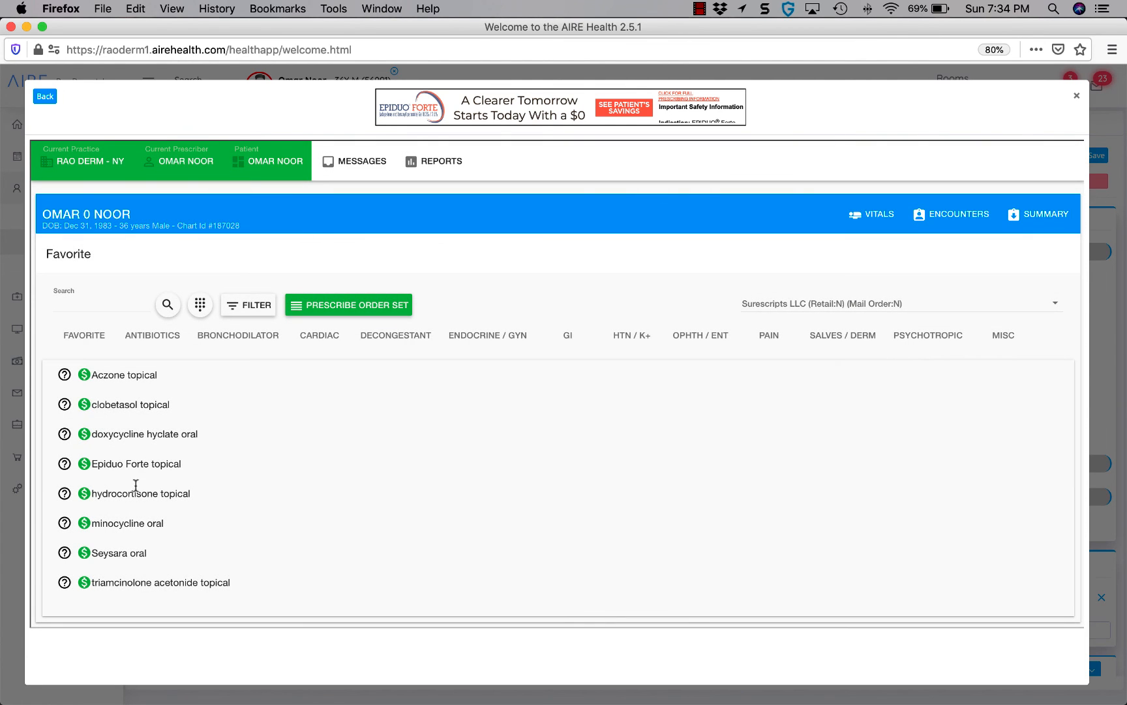
{"action": "left_click", "coordinate": [132, 495]}
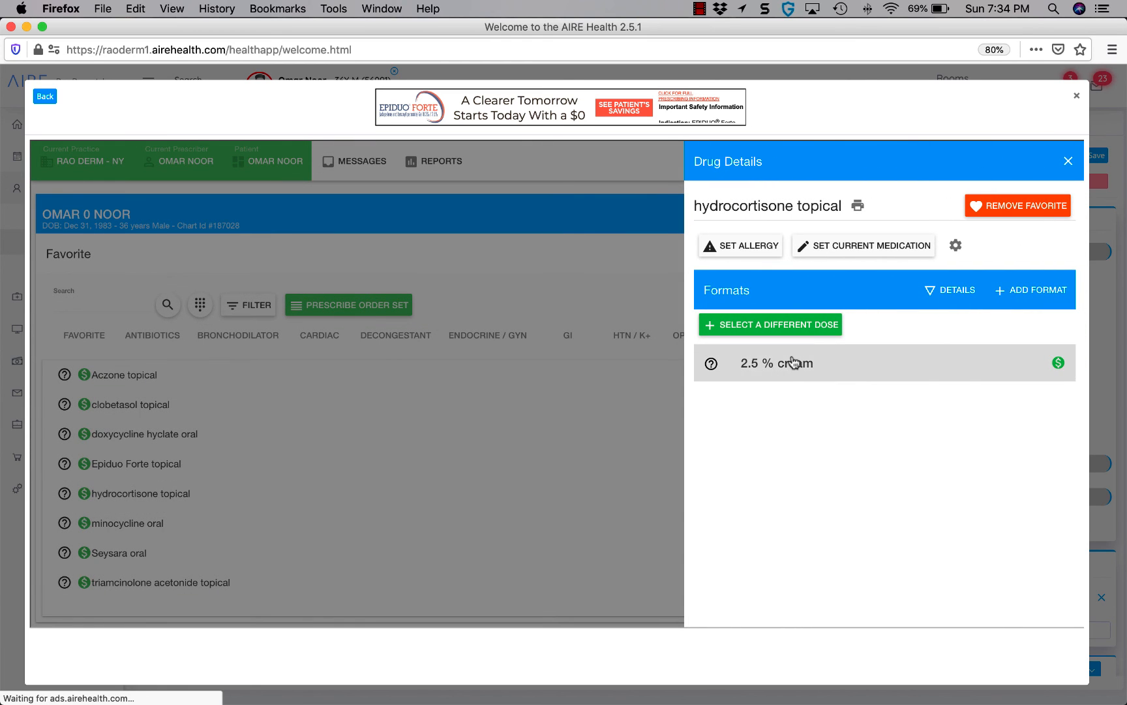
{"action": "left_click", "coordinate": [793, 360]}
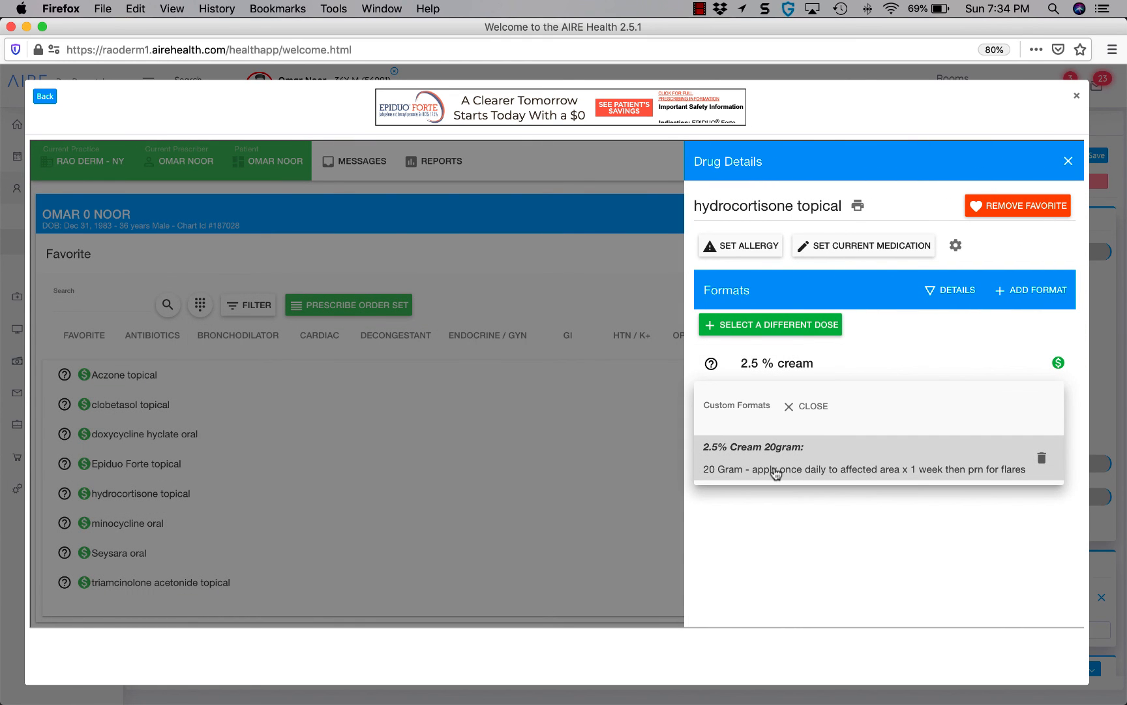
{"action": "left_click", "coordinate": [347, 505]}
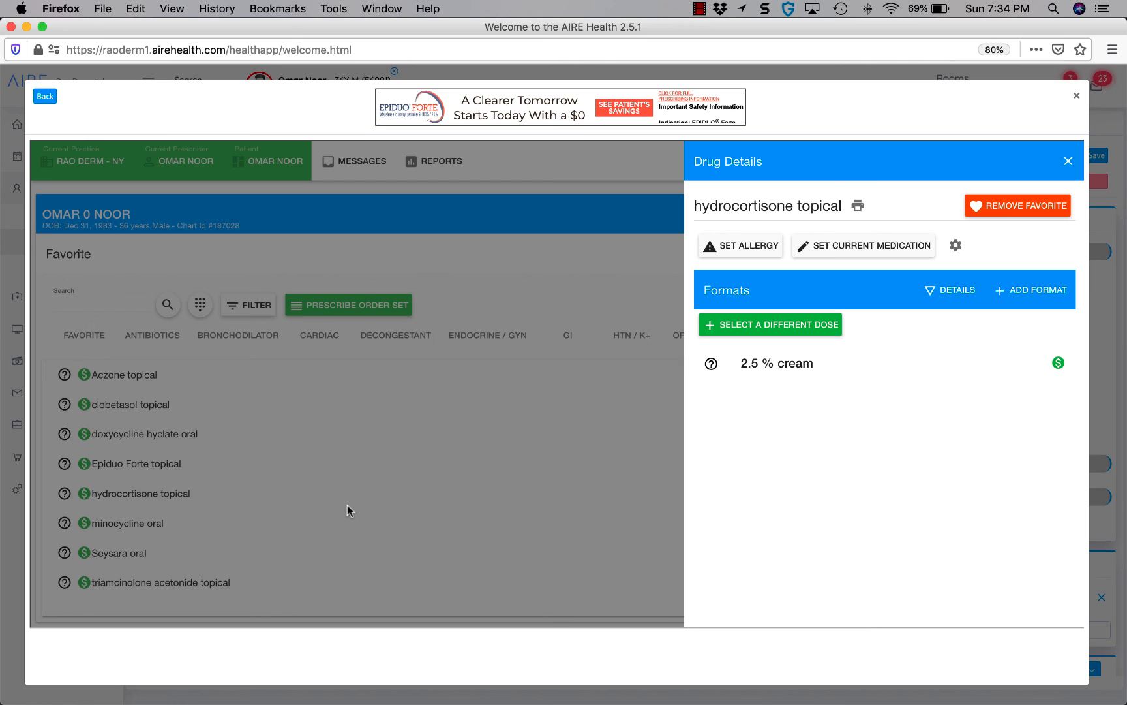
Step: Leave the hydrocortisone details and search the drugs for "desonide"
{"action": "left_click", "coordinate": [347, 505]}
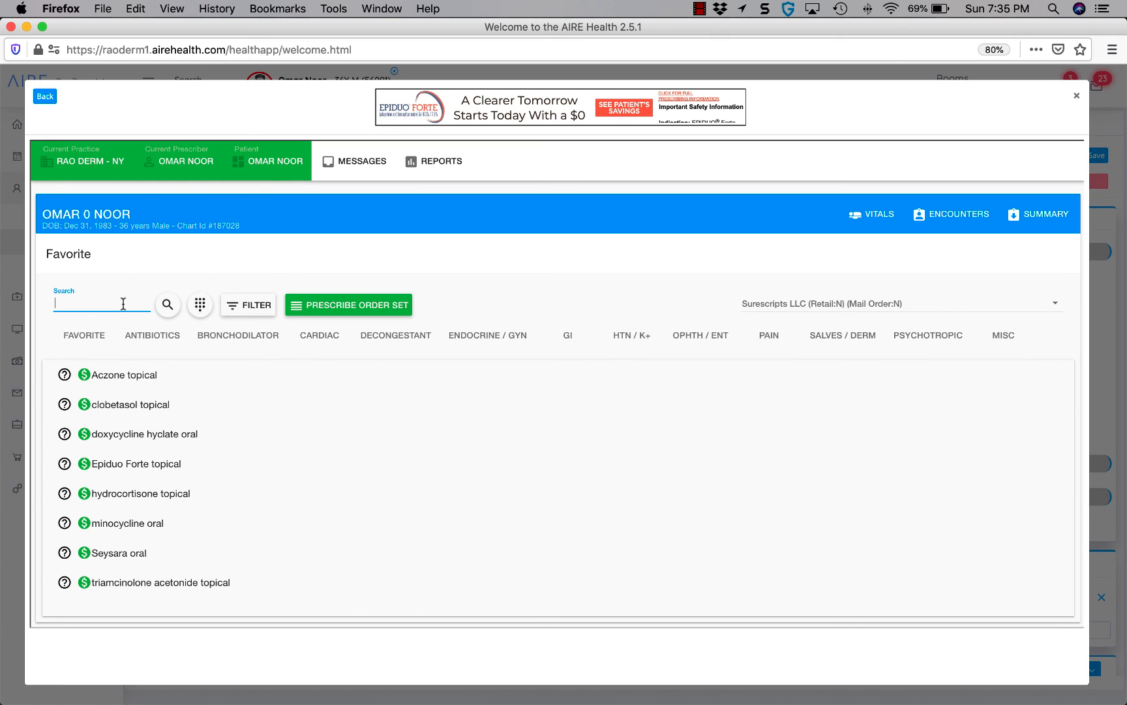
{"action": "type", "text": "esonide"}
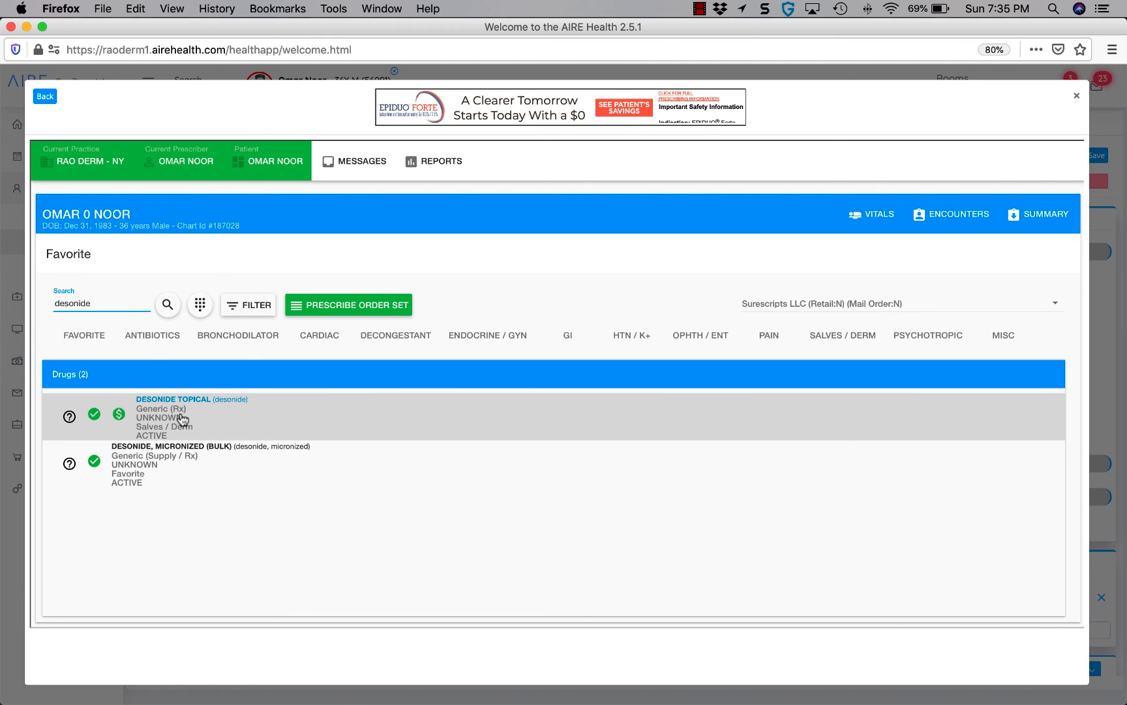
{"action": "left_click", "coordinate": [699, 8]}
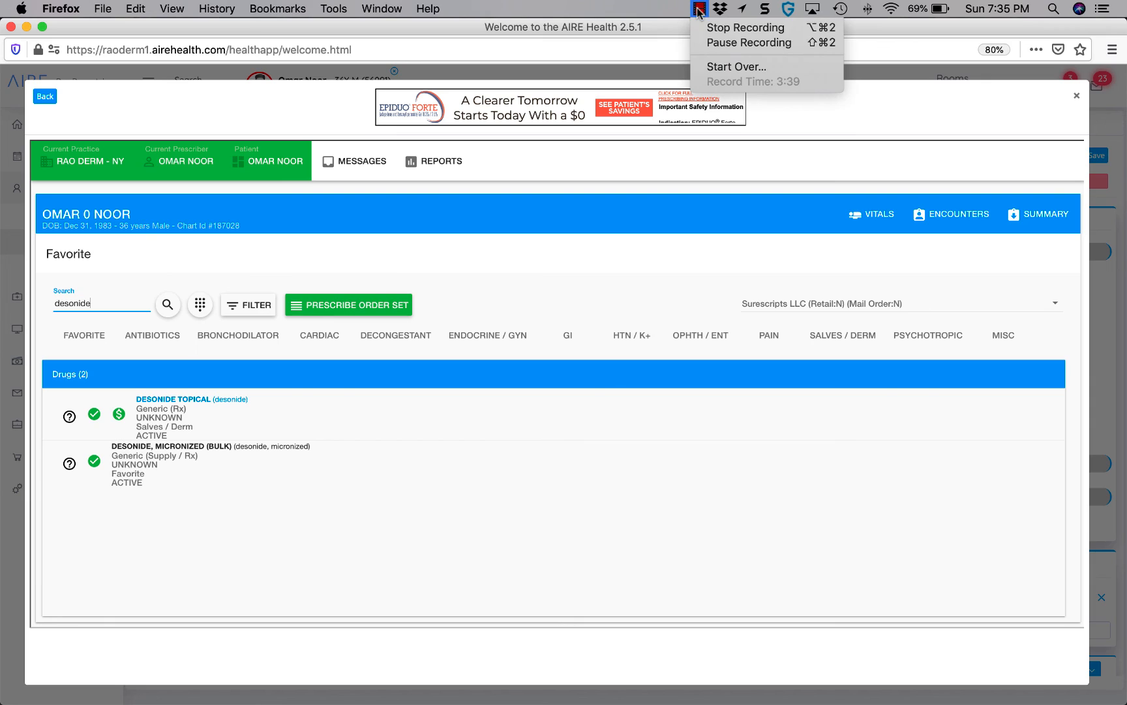